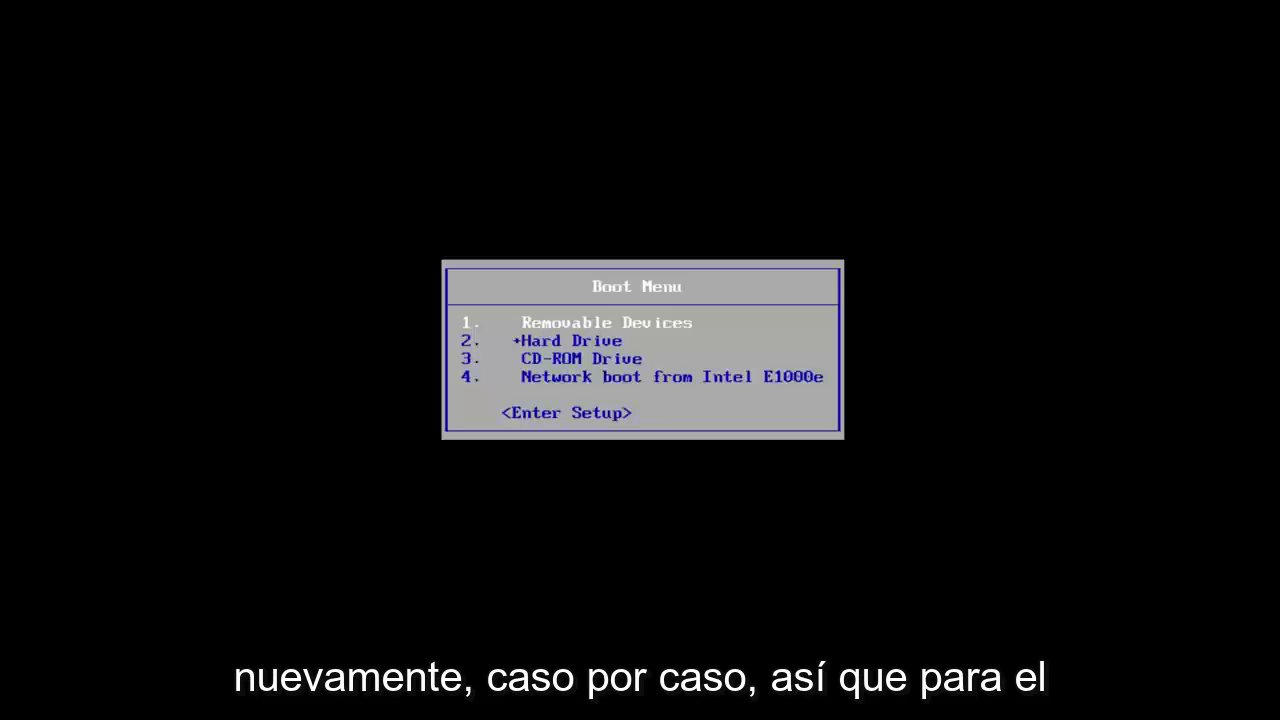
Boot the computer from the CD-ROM drive containing the Windows installation disc
key(Down)
key(Down)
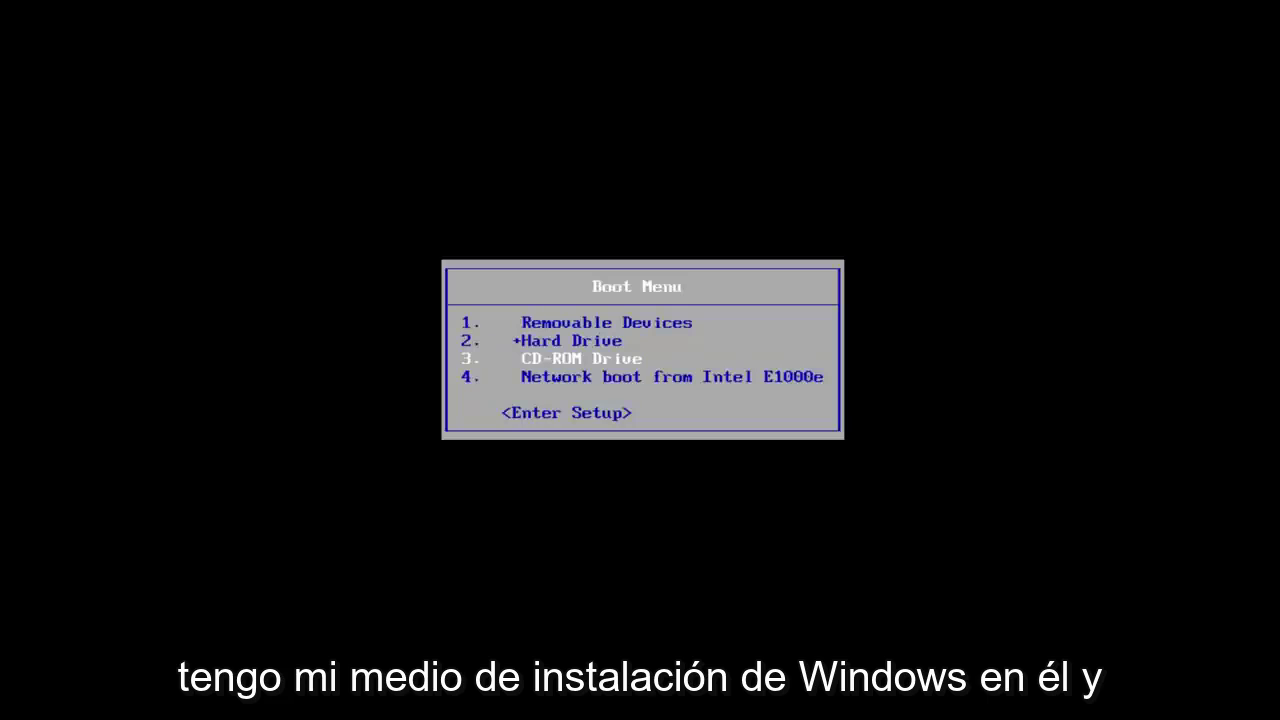
key(Return)
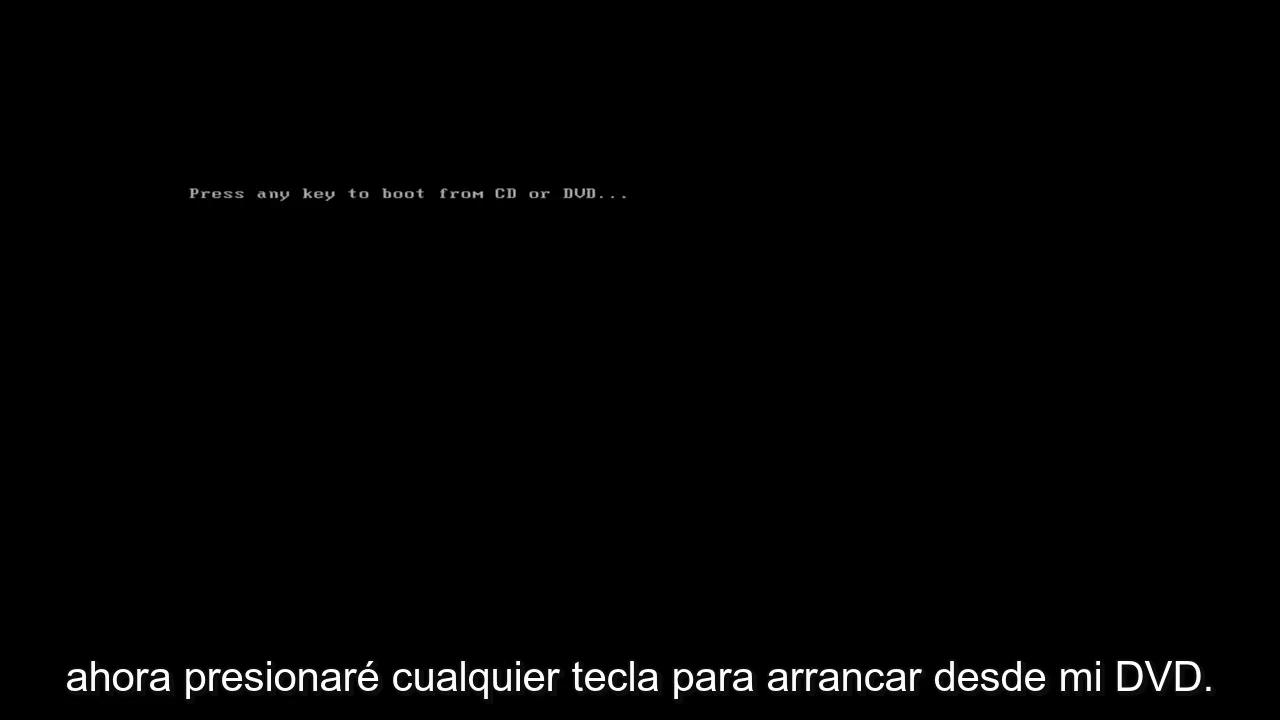
key(Return)
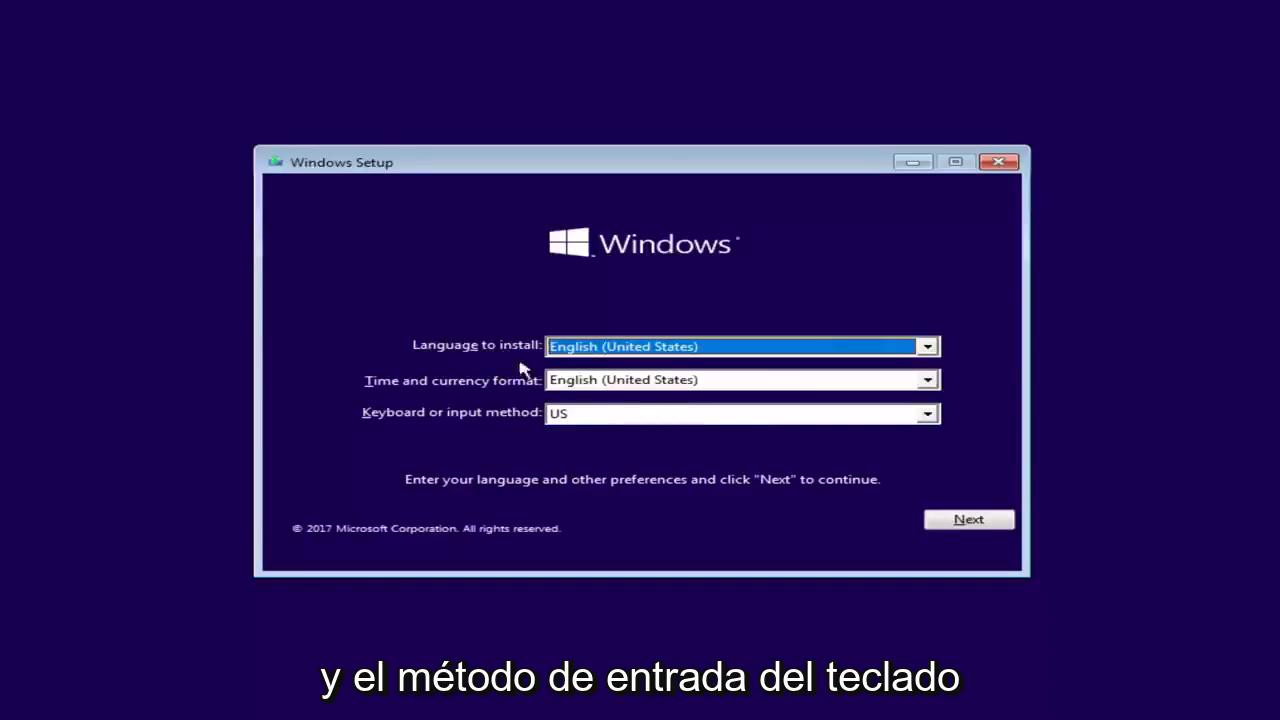
Accept the default language and keyboard settings, then open the recovery Command Prompt through the computer repair troubleshooting options
click(966, 522)
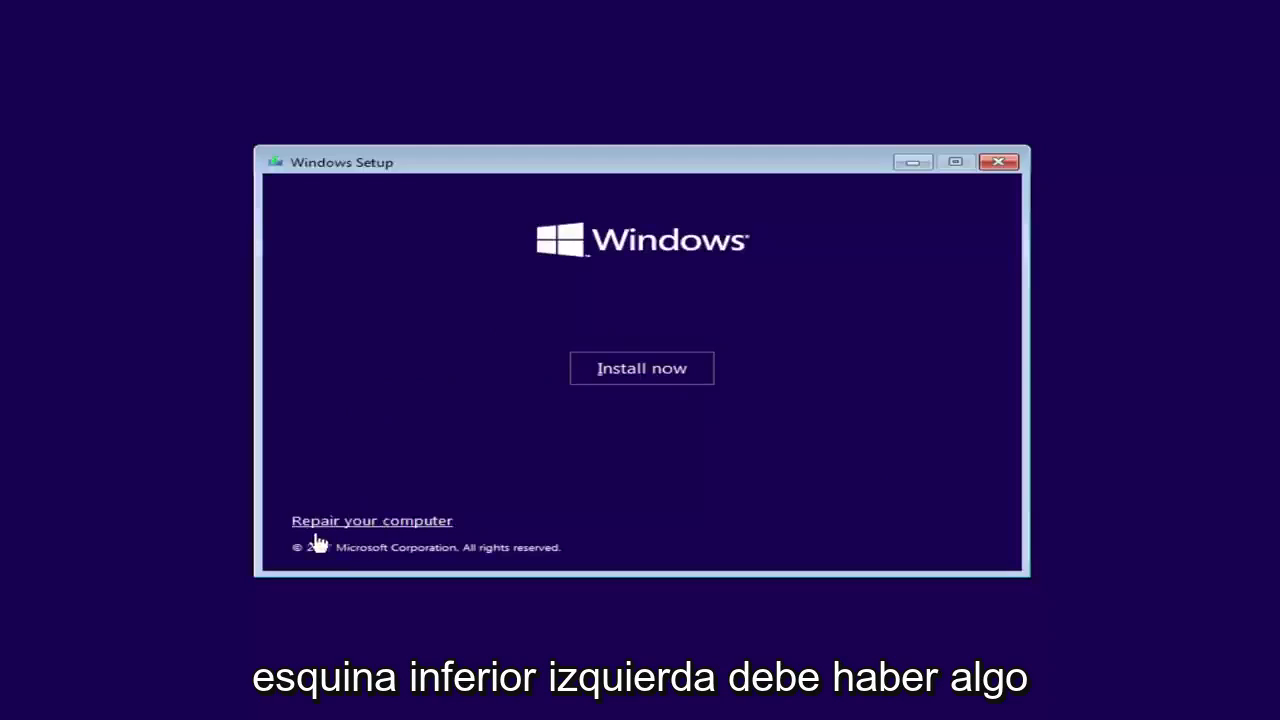
click(394, 520)
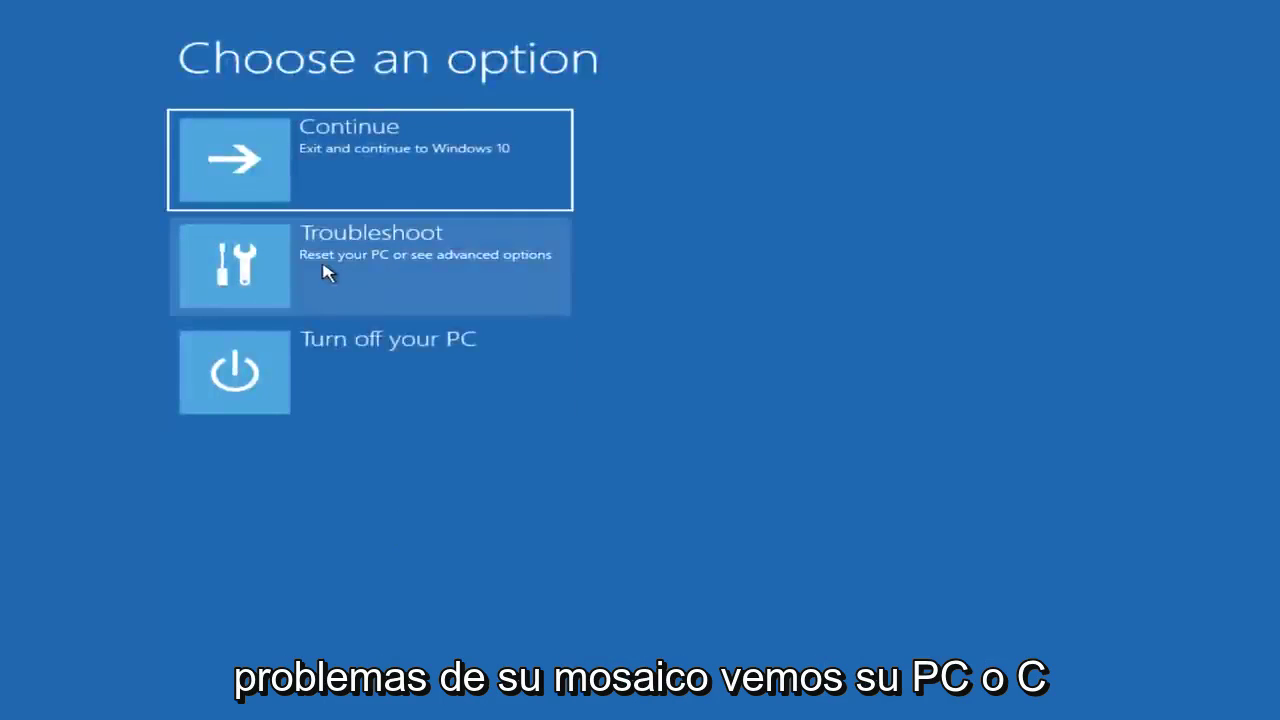
click(378, 268)
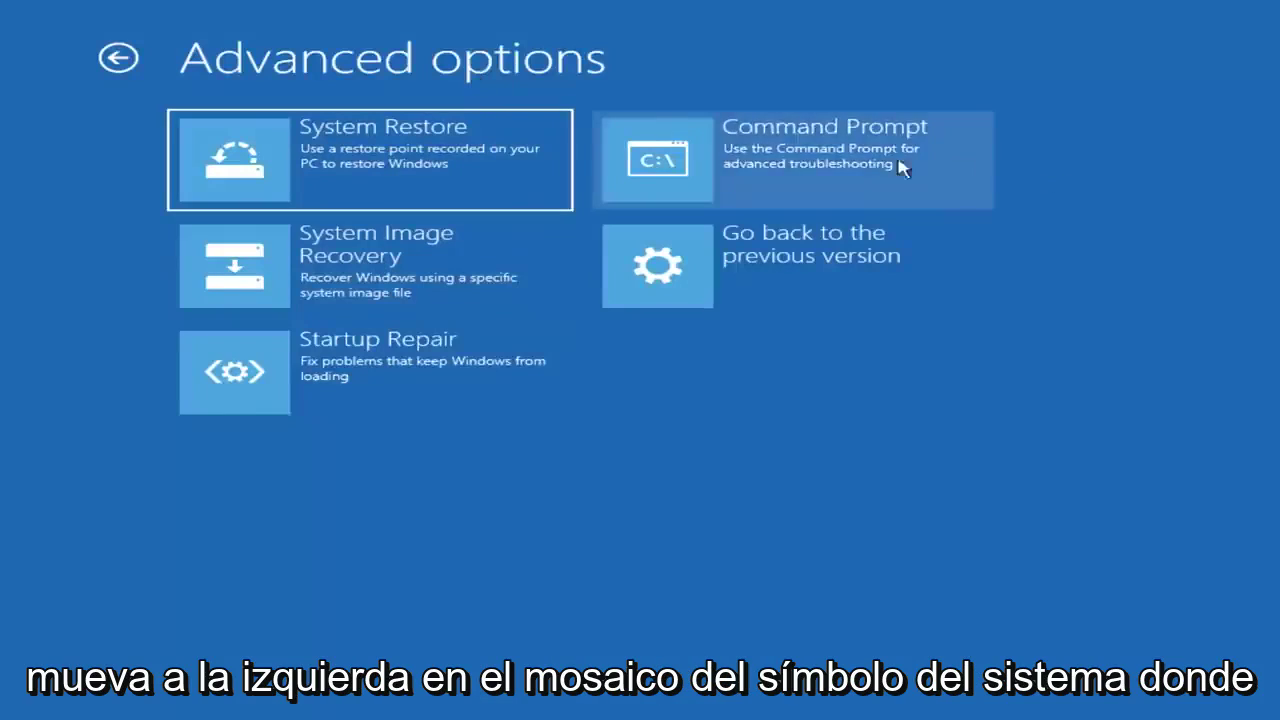
click(748, 168)
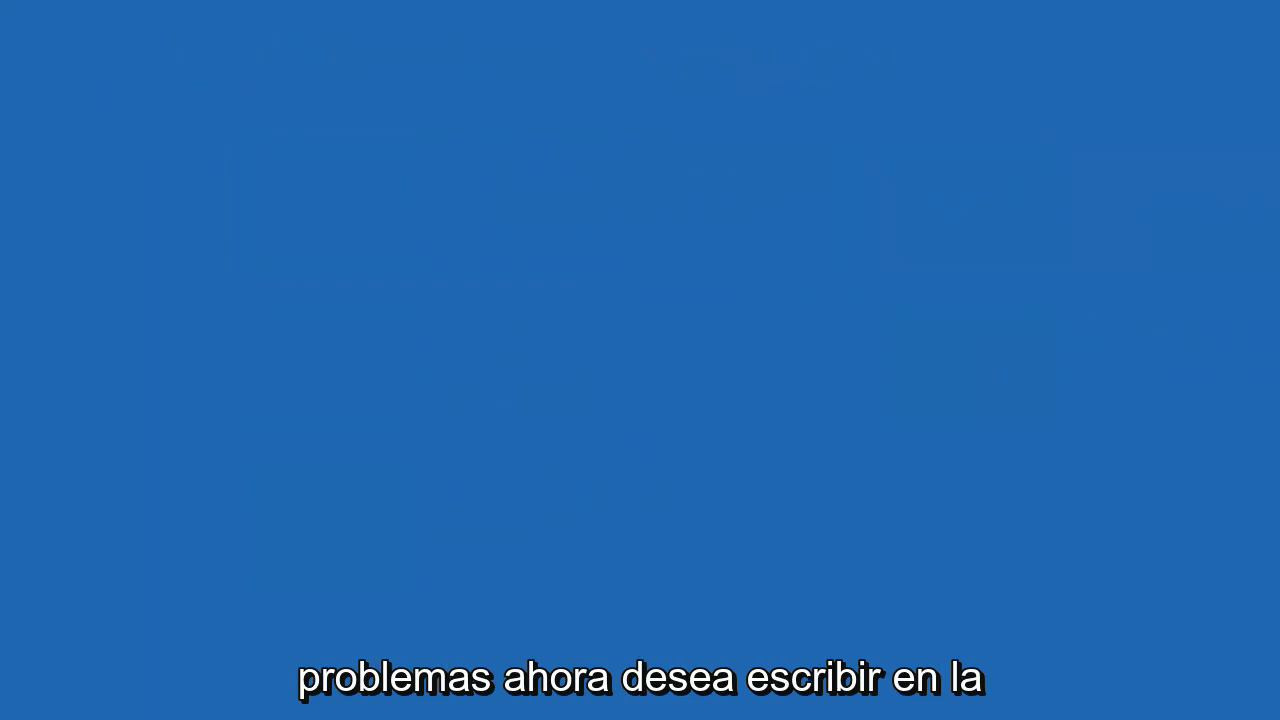
Start the diskpart utility and list the disks installed in the computer
text(diskpart)
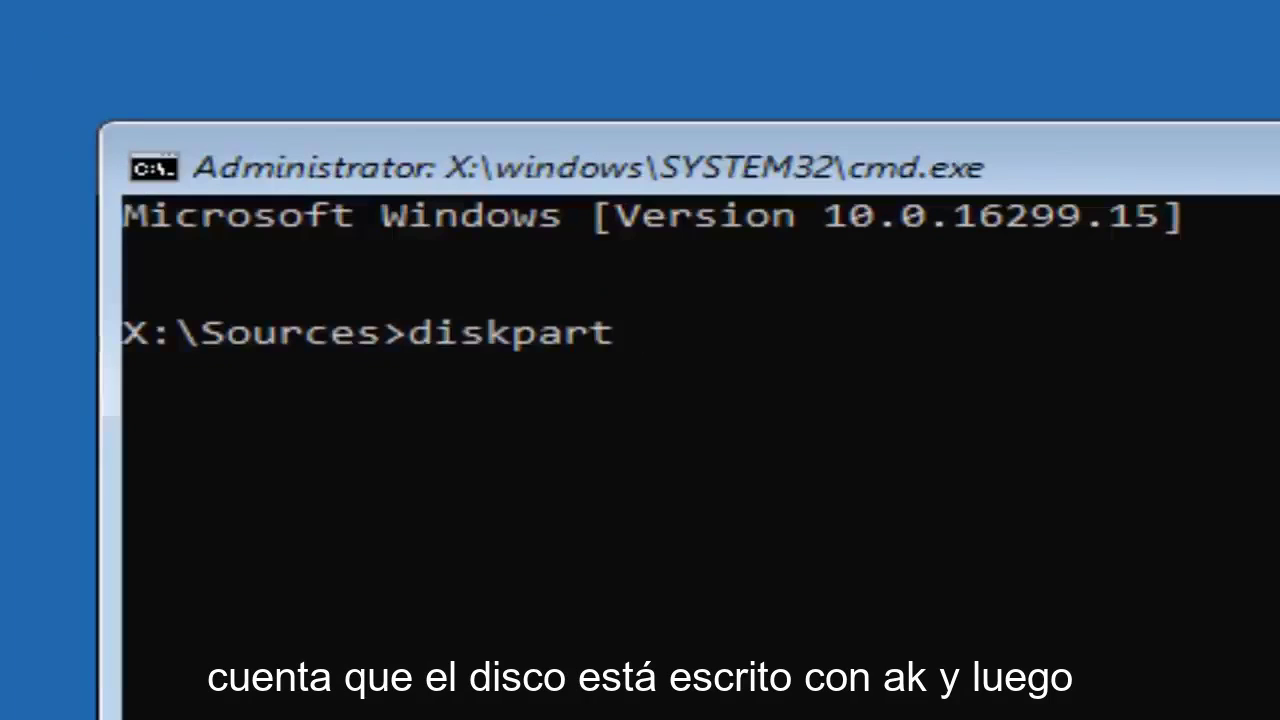
key(Return)
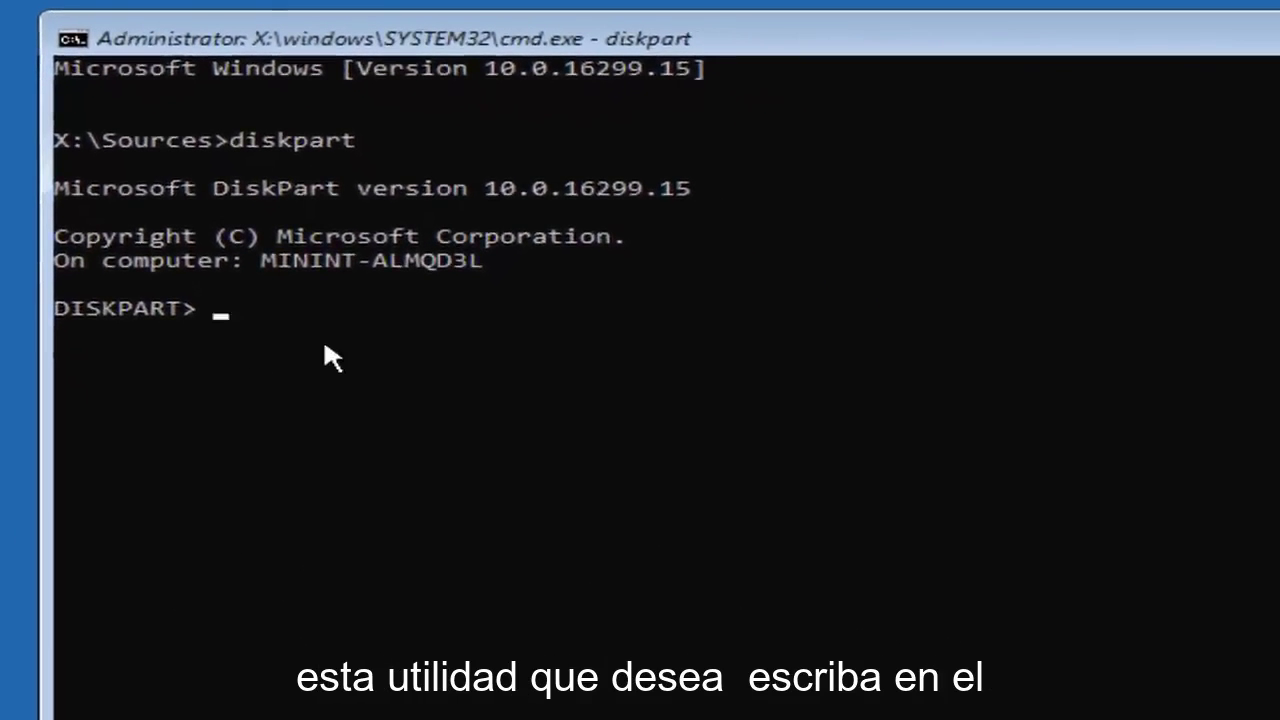
text(list)
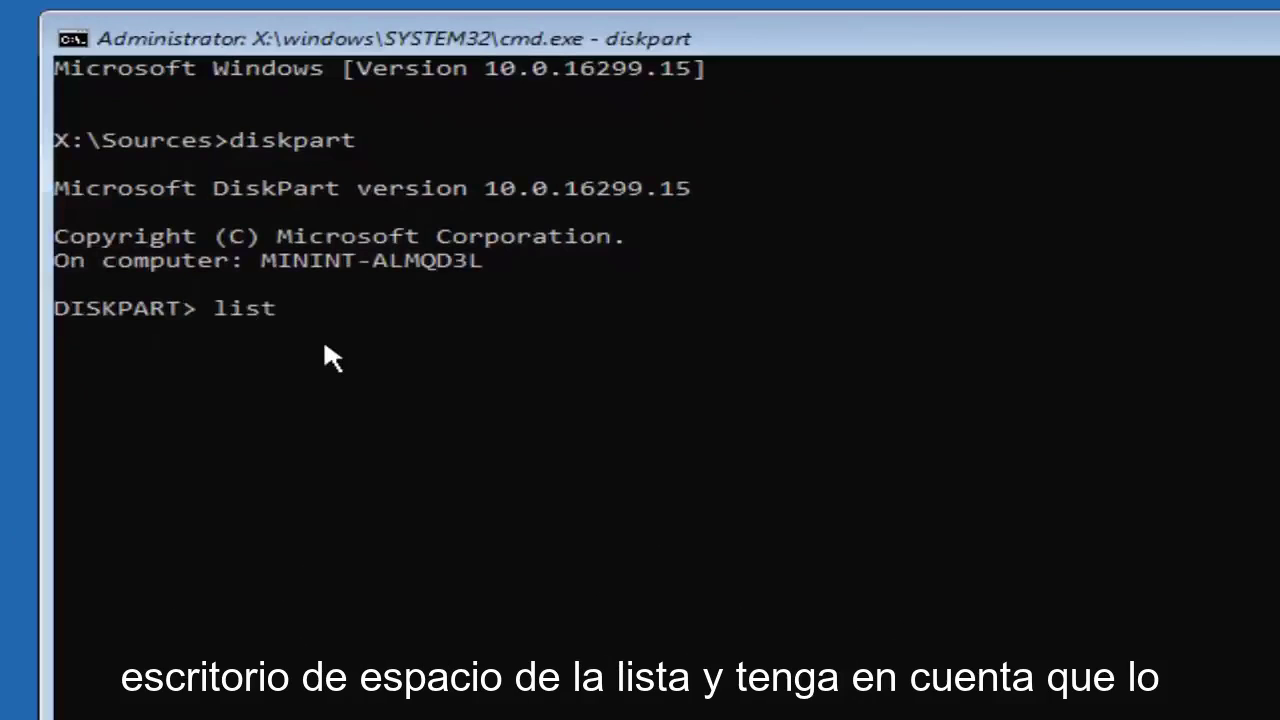
text( disk)
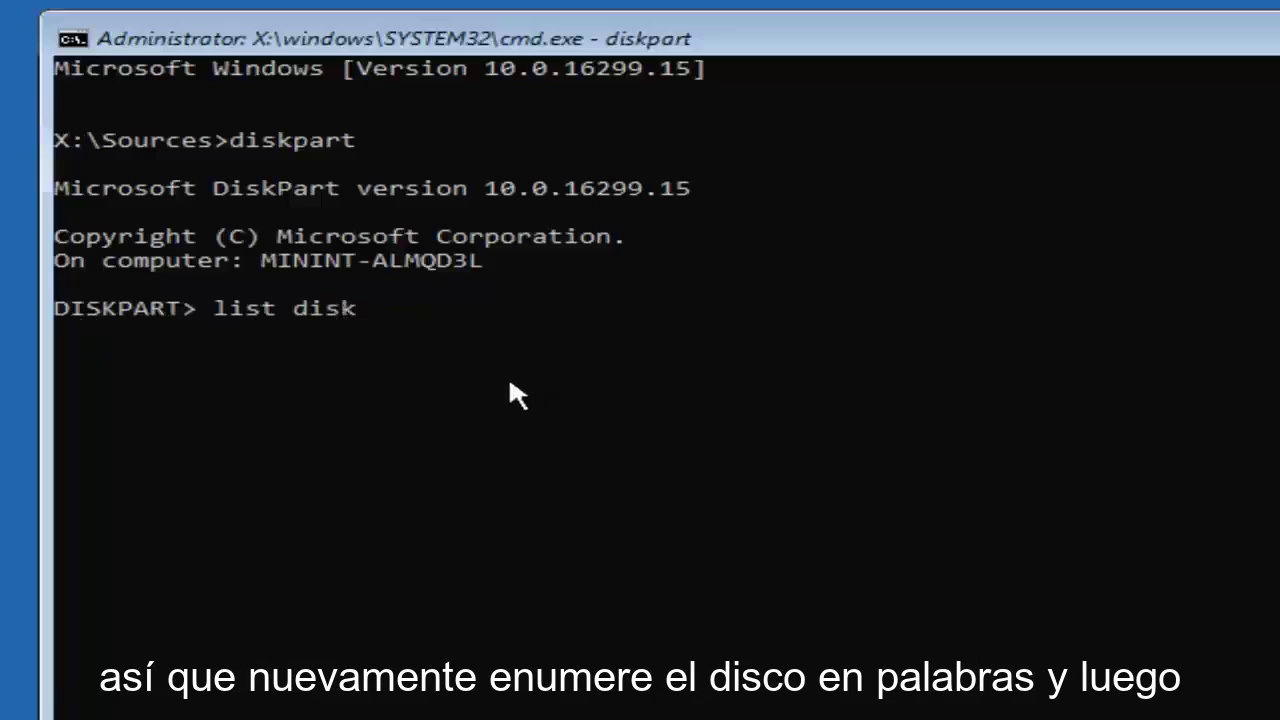
key(Return)
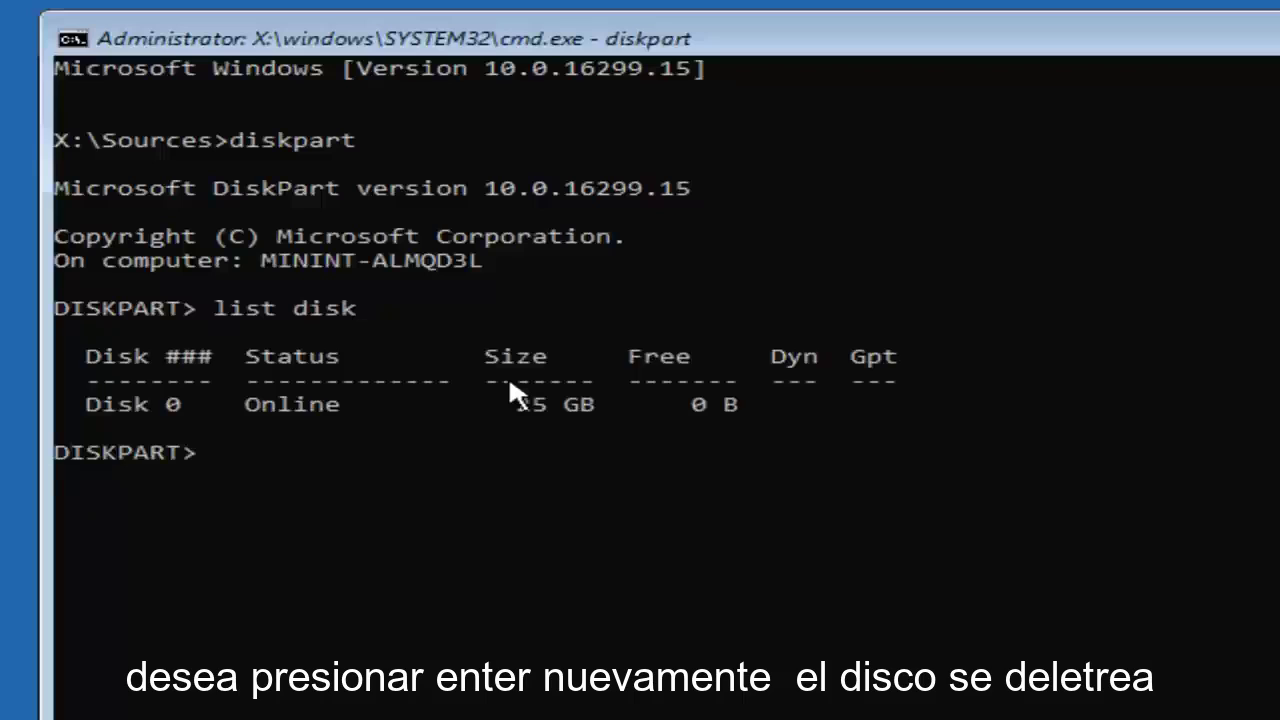
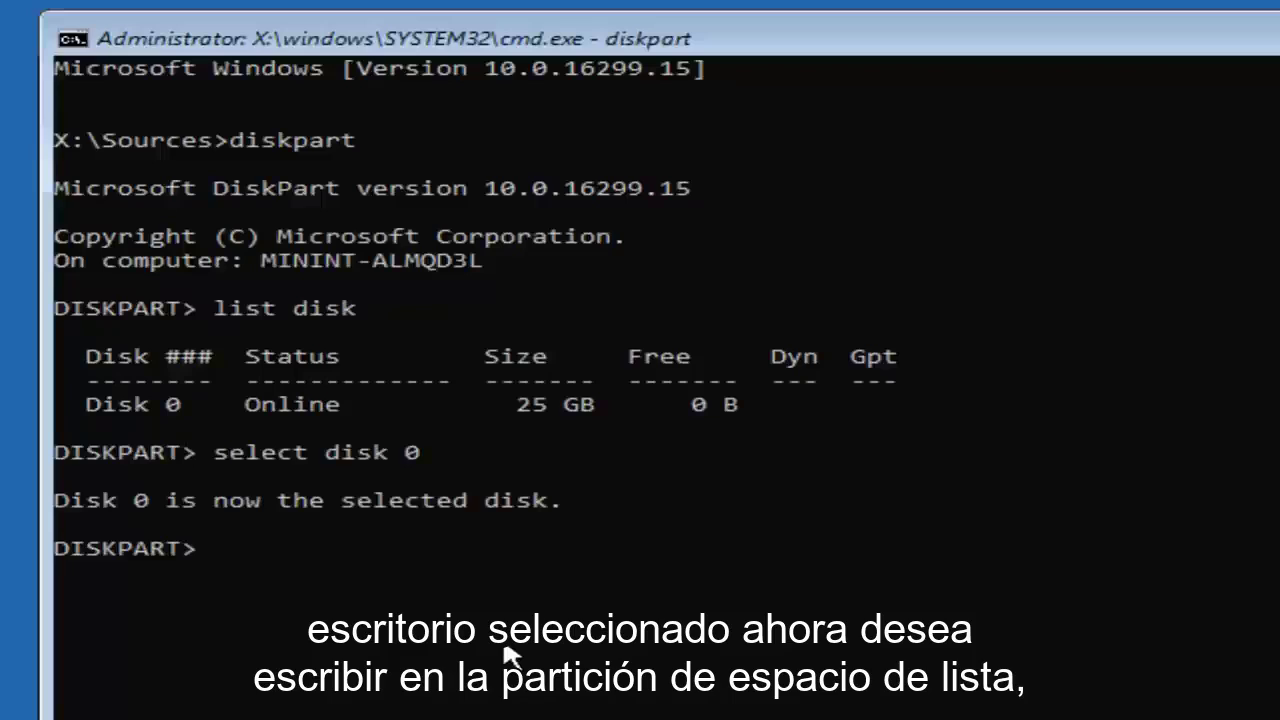
List the partitions on disk 0 with the list partition command
text(list parti)
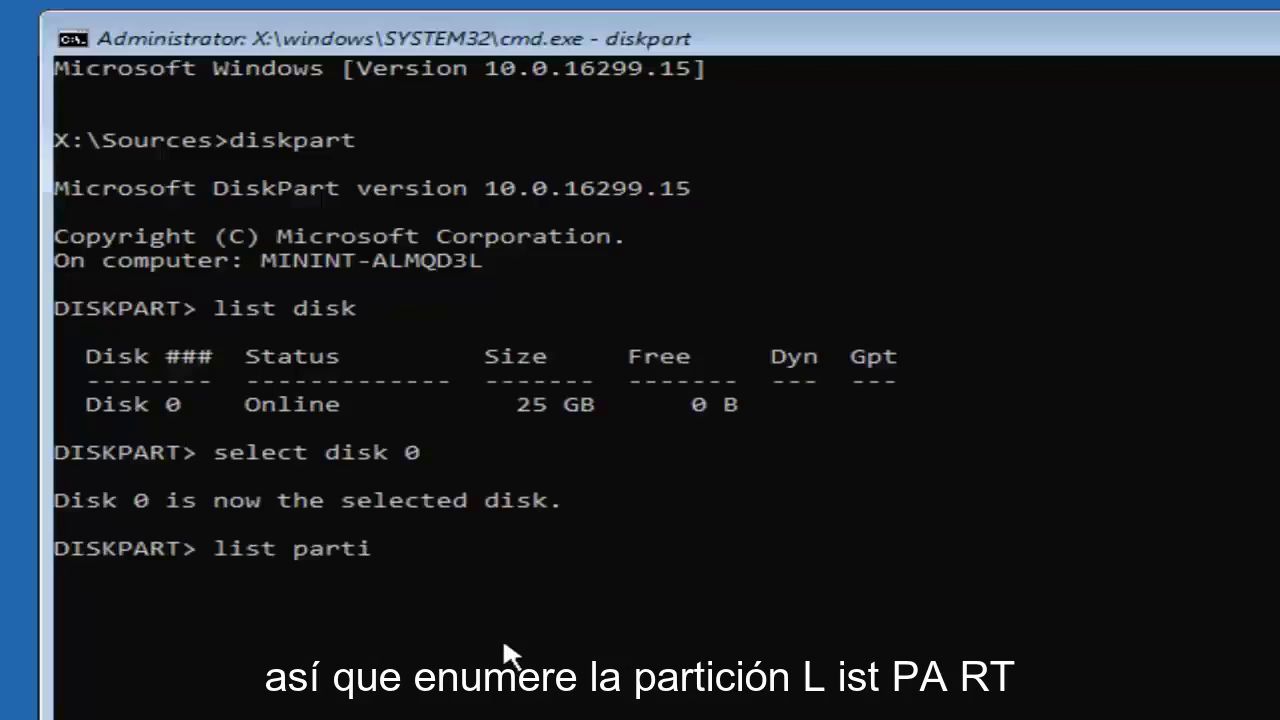
text(tion)
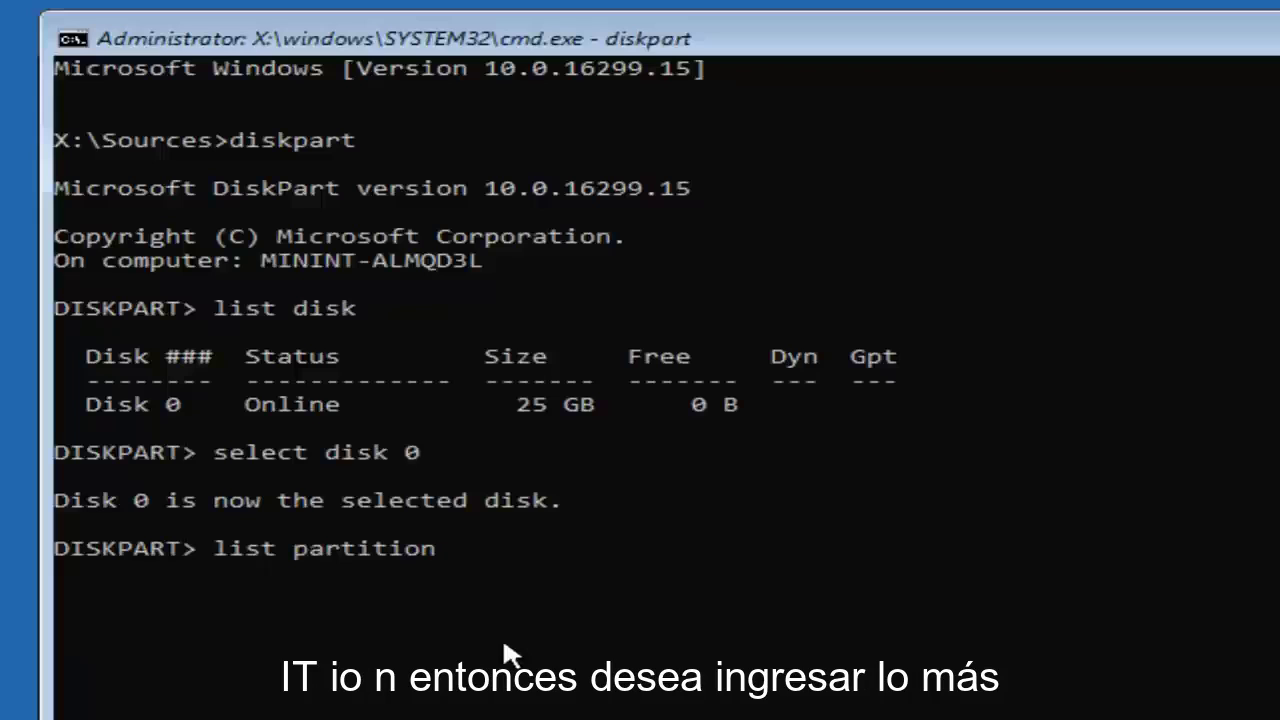
key(Return)
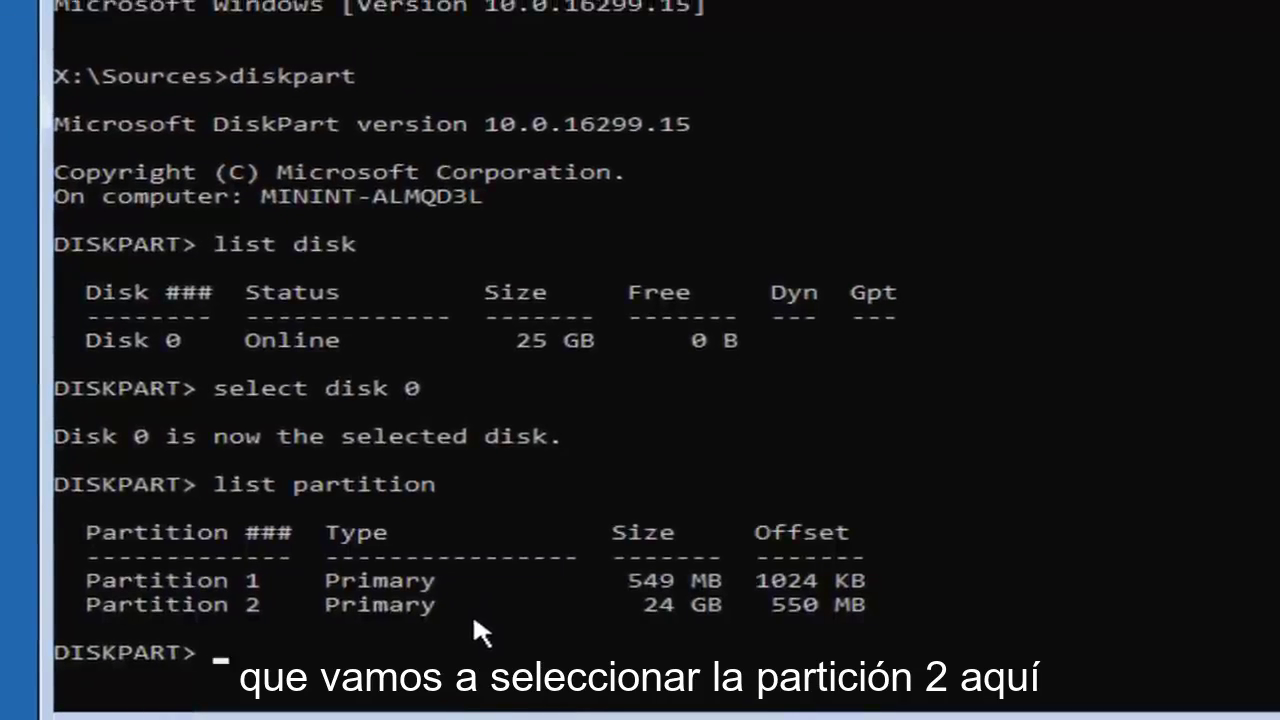
Select partition 2 with sel partition 2 and format it as FAT32 using format fs=fat32
text(s)
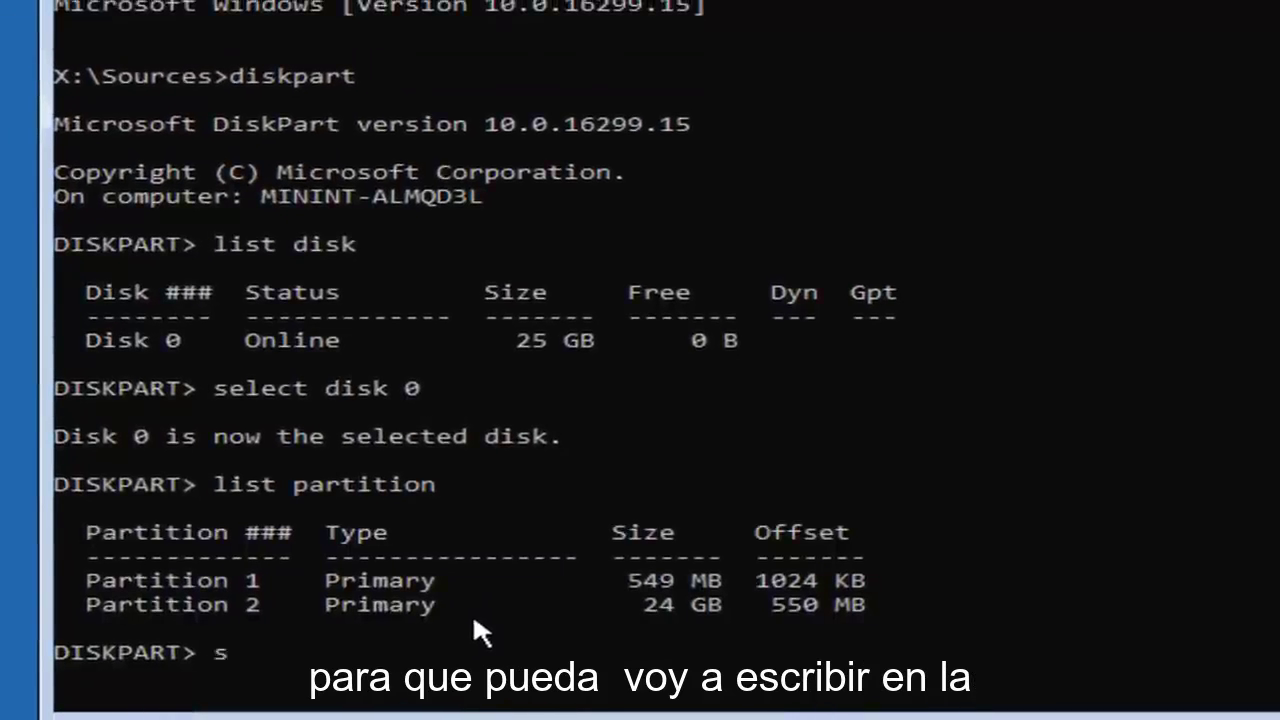
text(el)
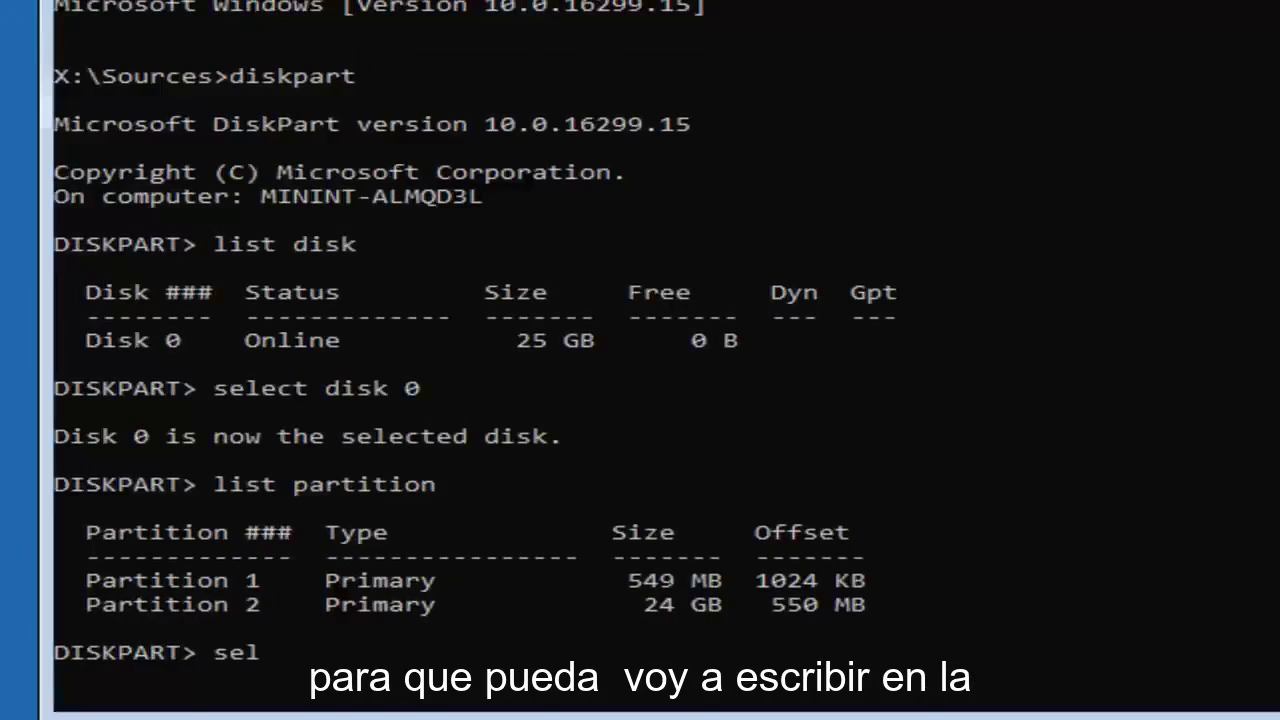
text( partition)
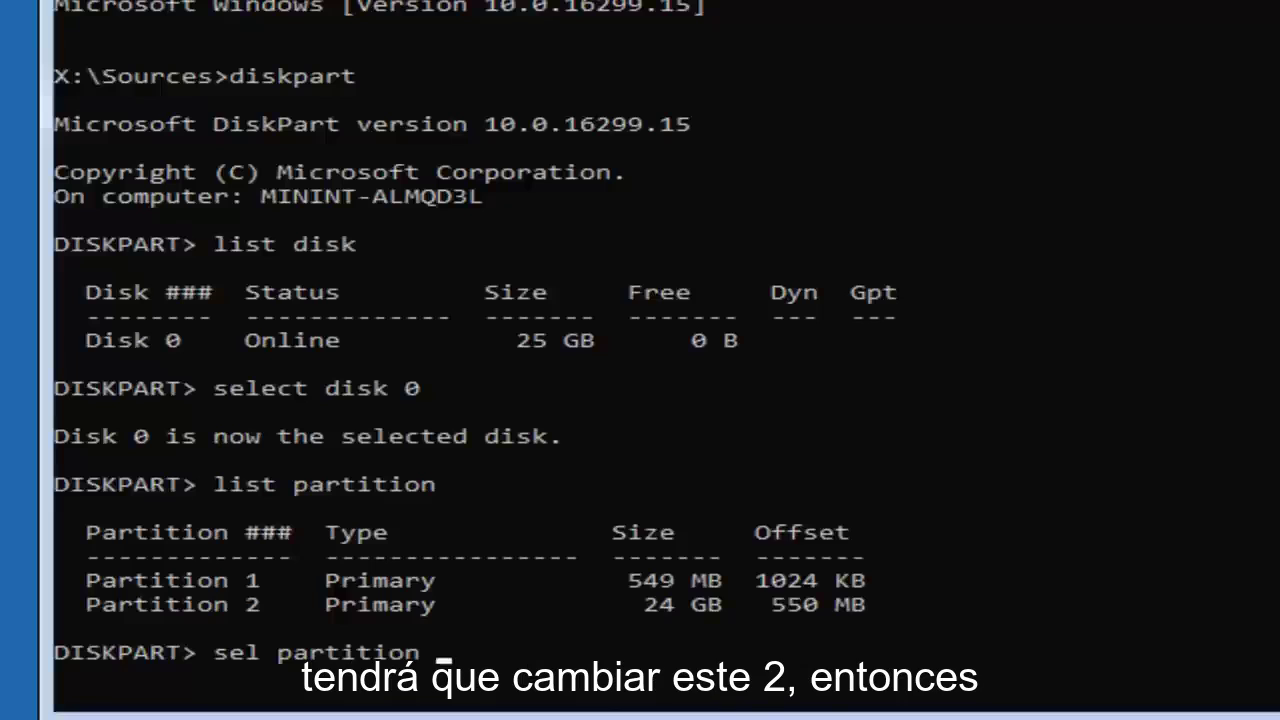
text(2)
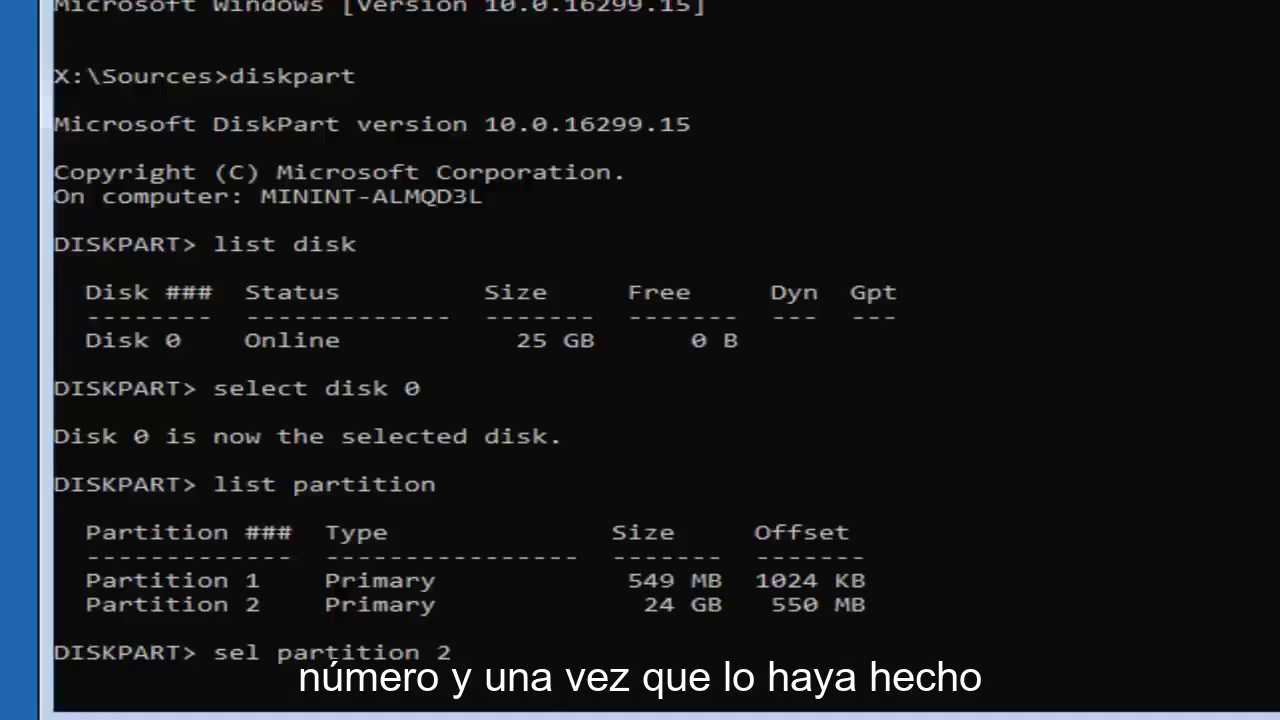
key(Return)
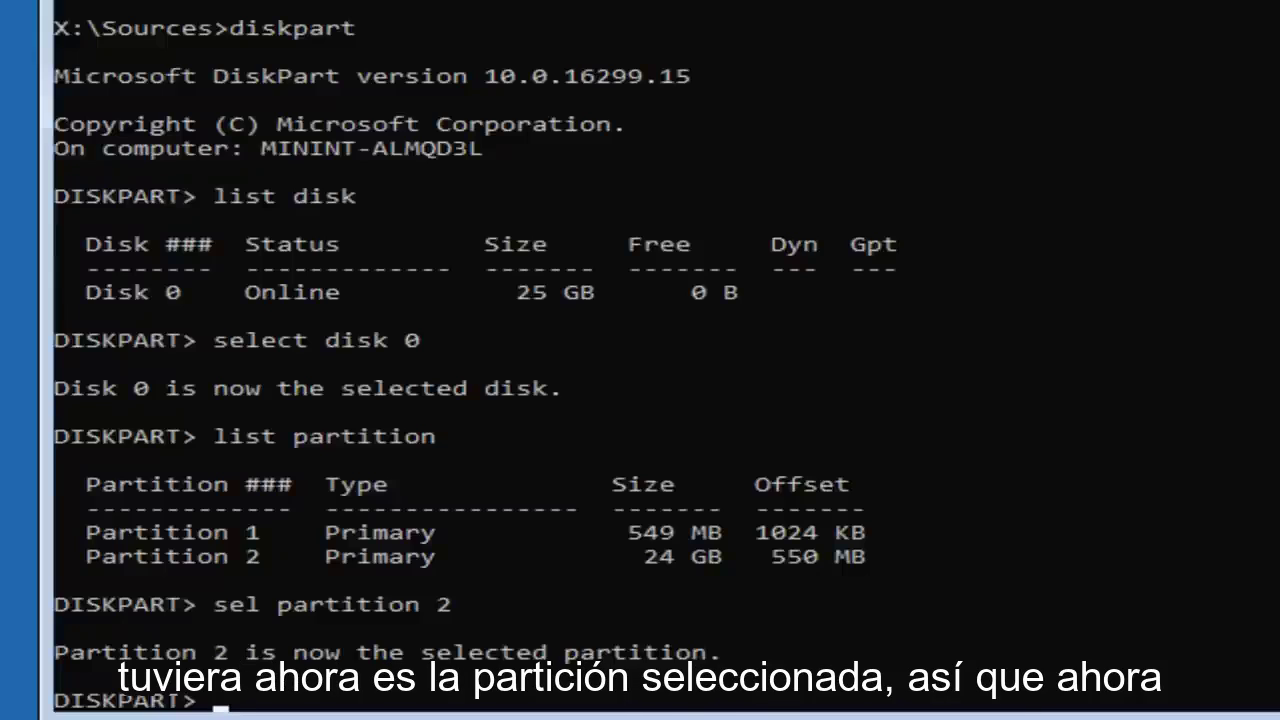
text(format )
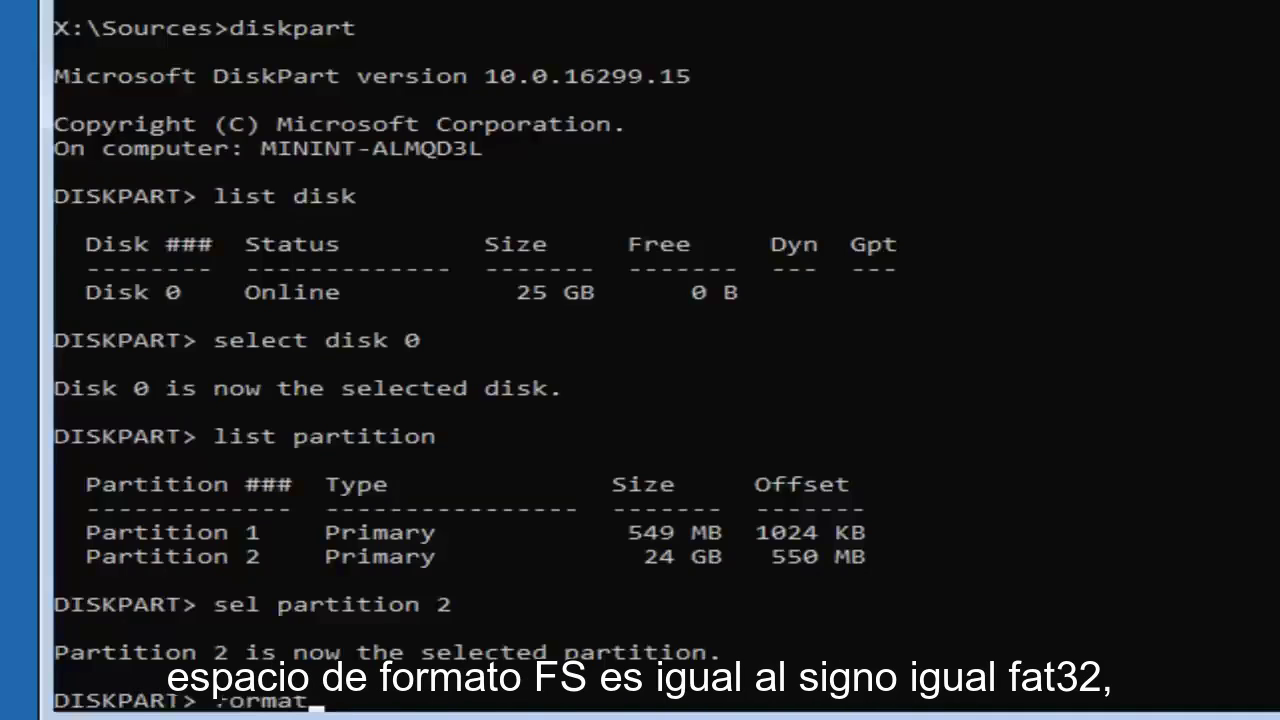
text(fs=fat32)
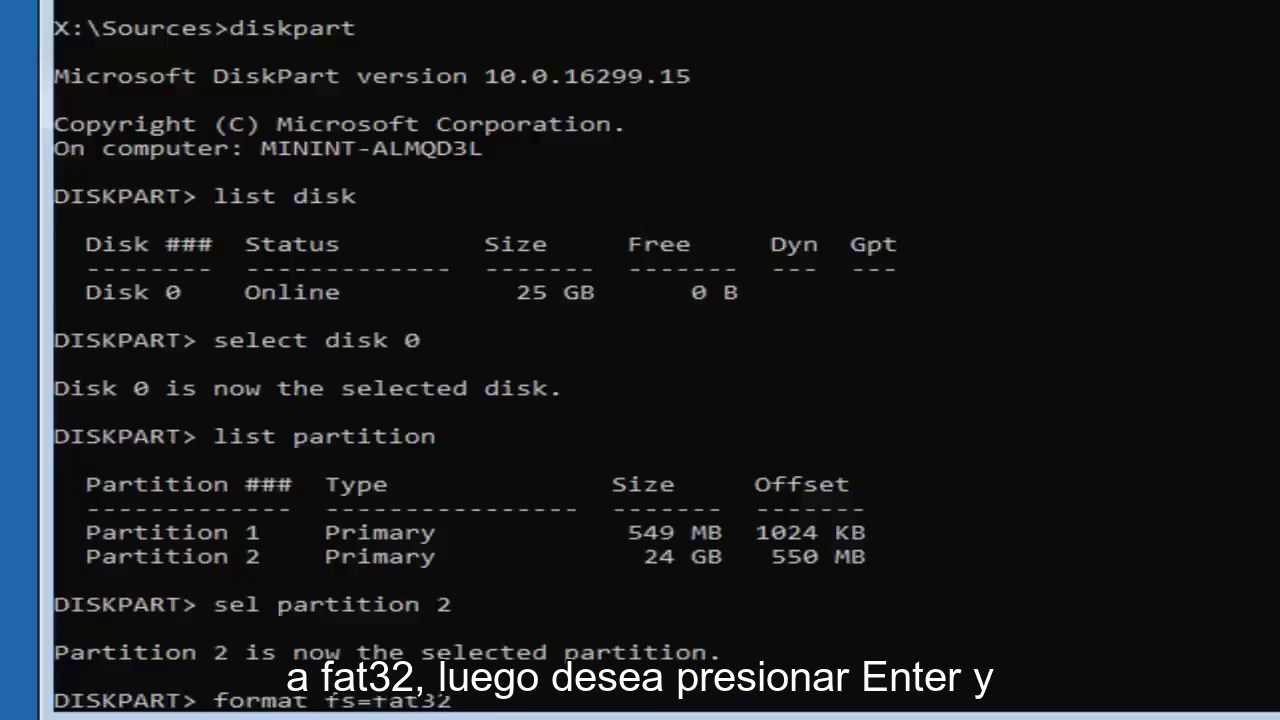
key(Return)
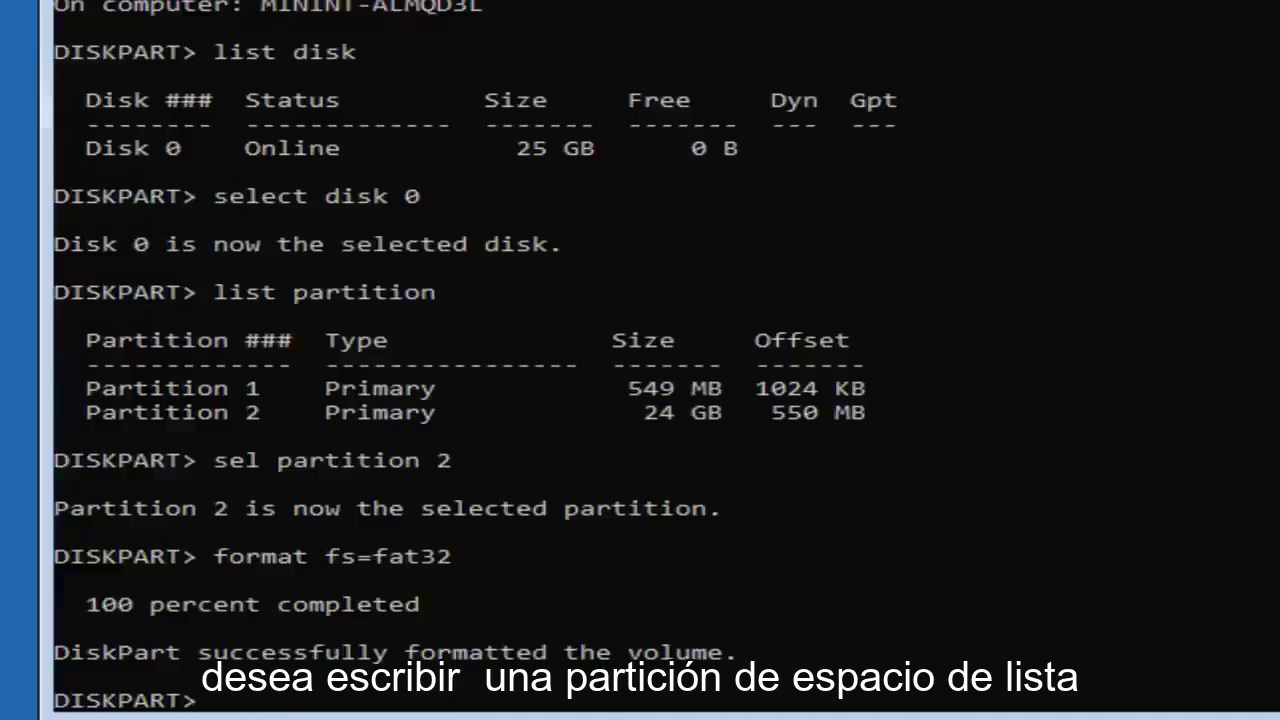
List the disk's partitions again after formatting partition 2
text(list parti)
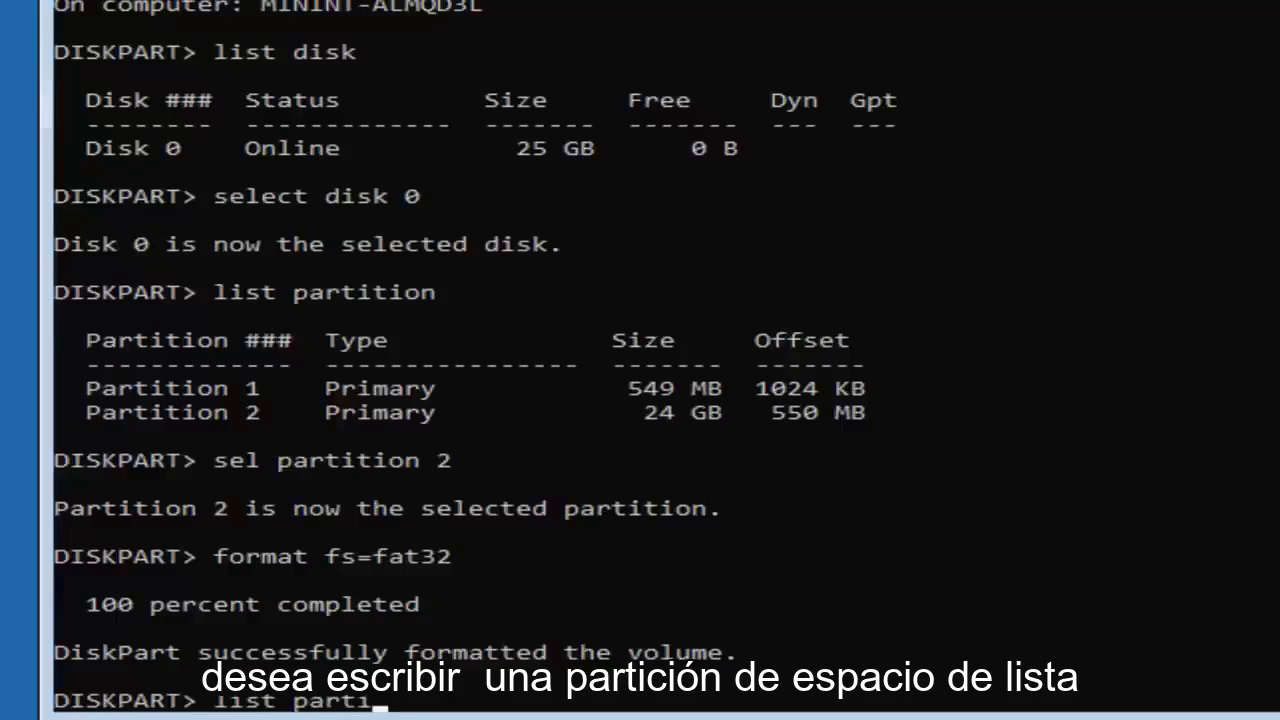
text(tion)
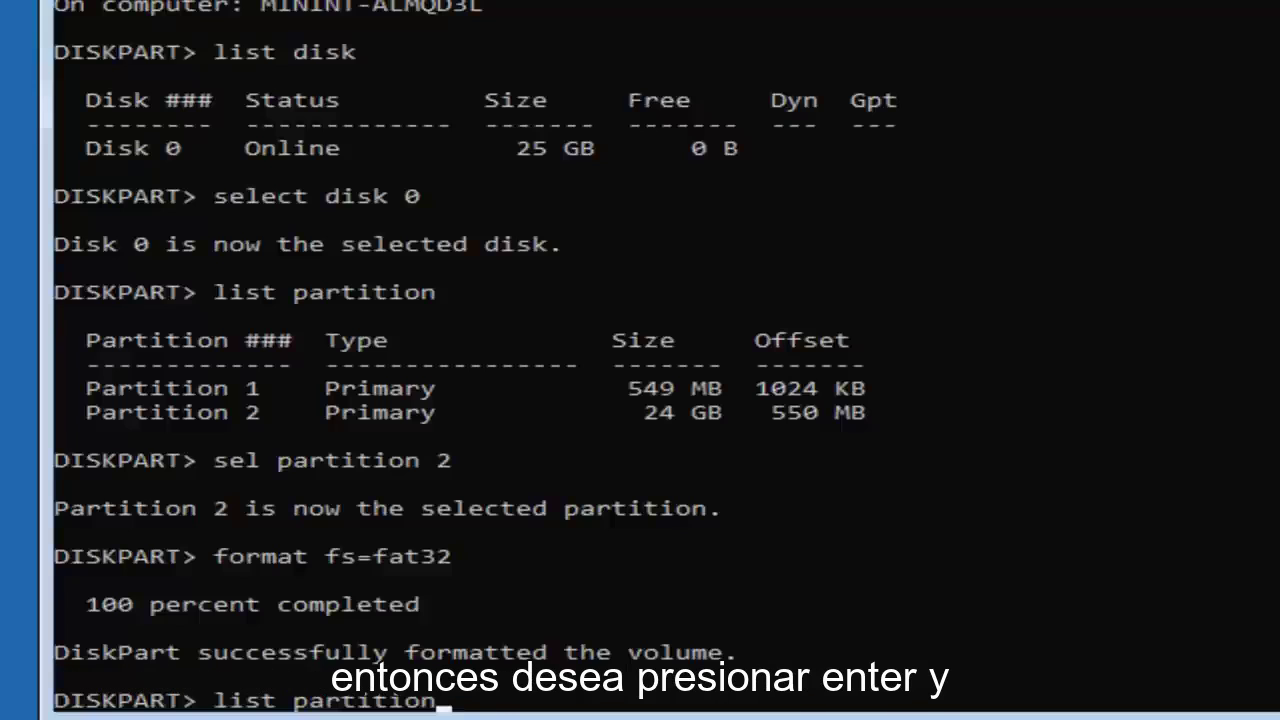
key(Return)
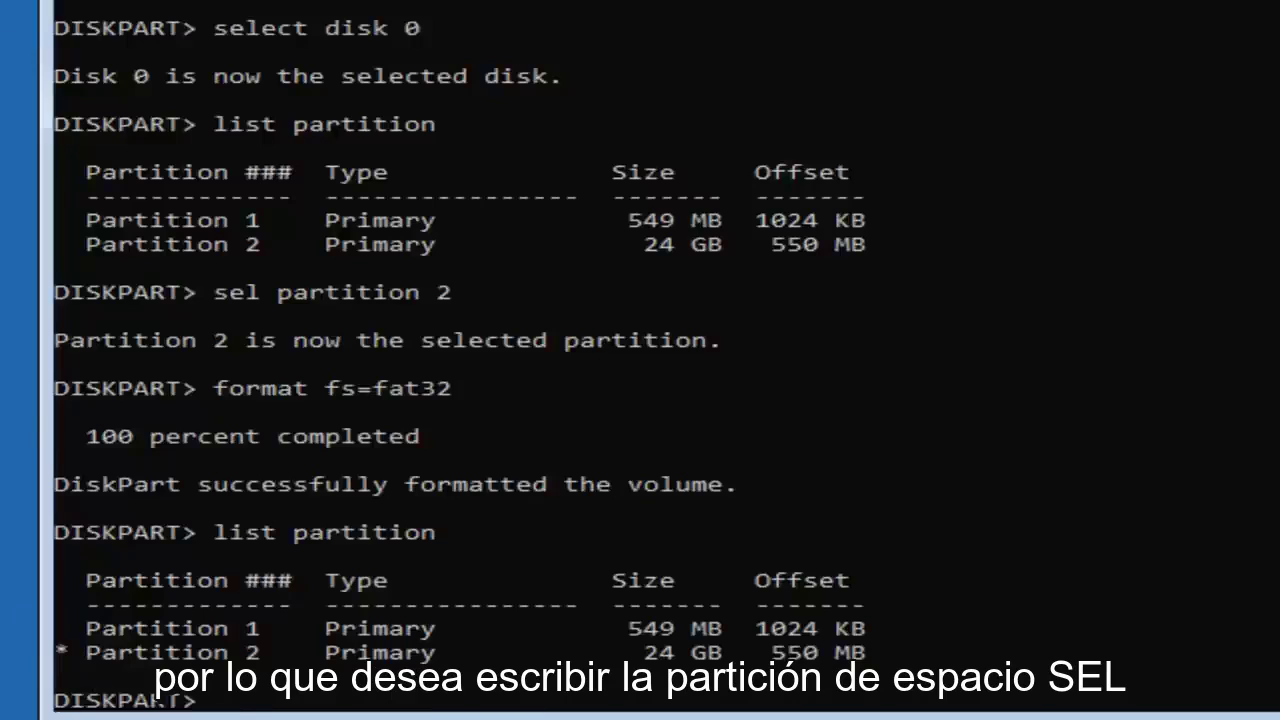
Select the 24 GB partition again with the command sel partition 2
text(sel)
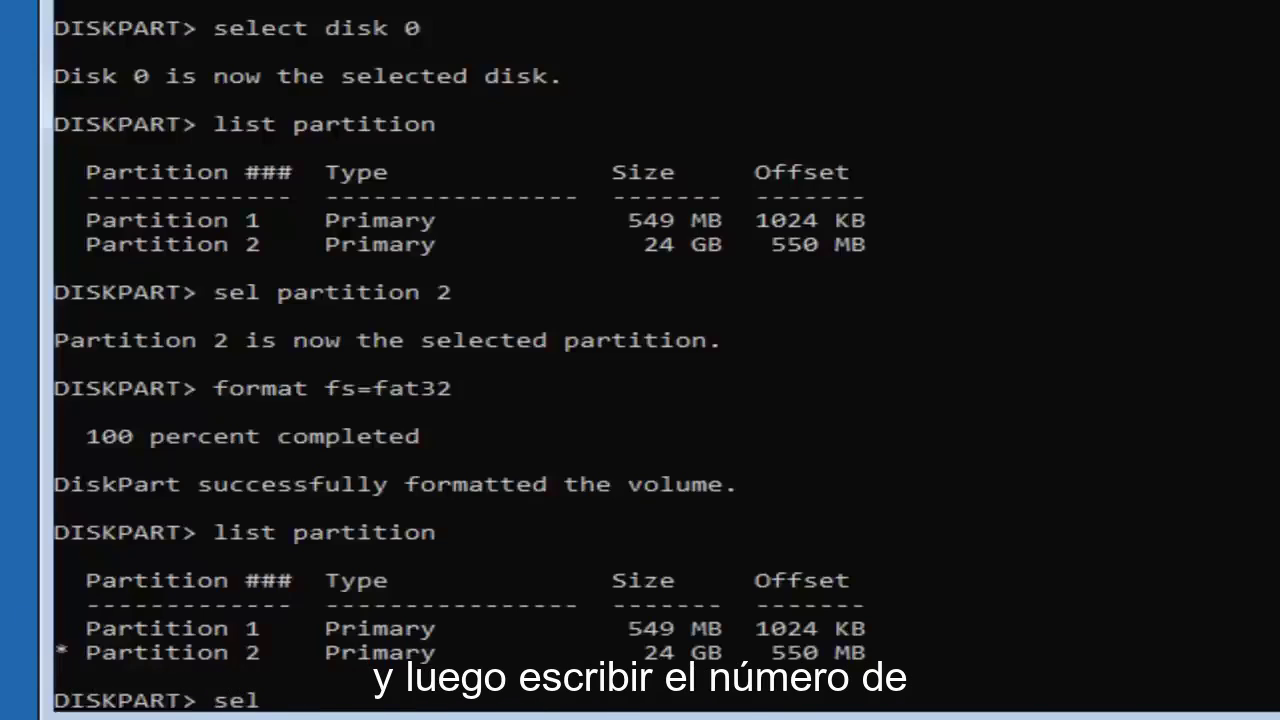
text( partition)
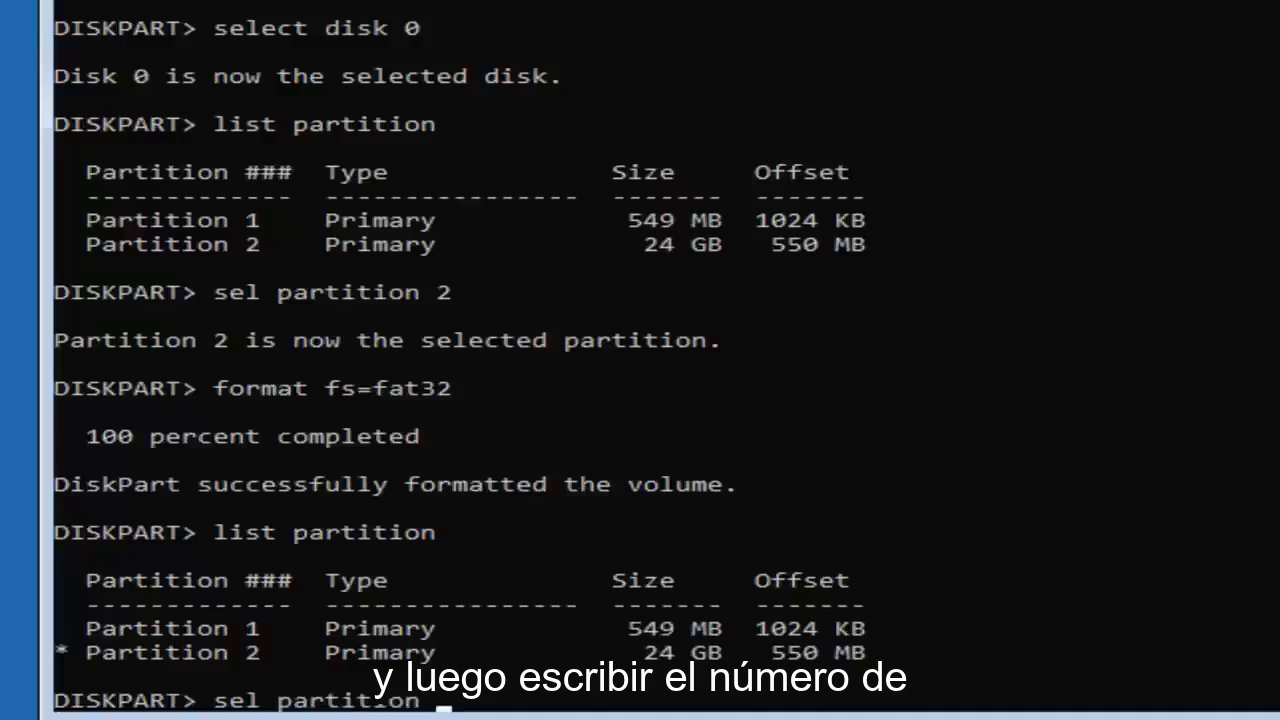
text( 2)
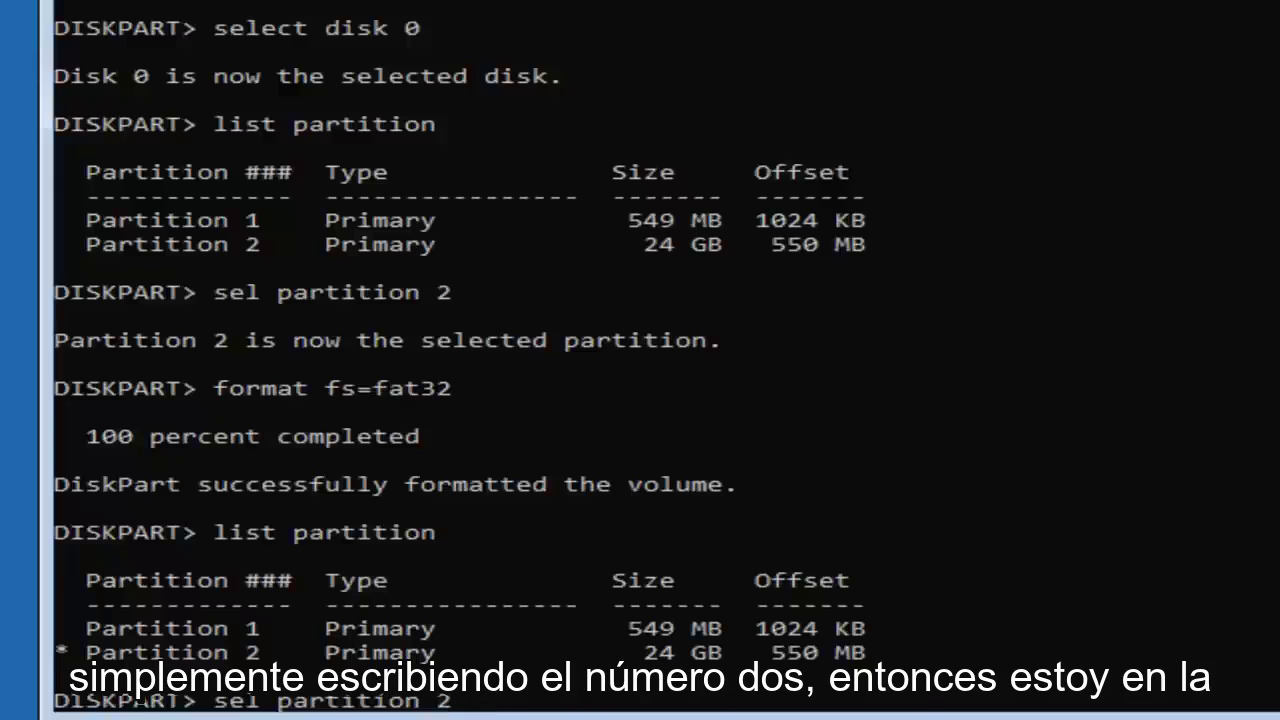
key(Return)
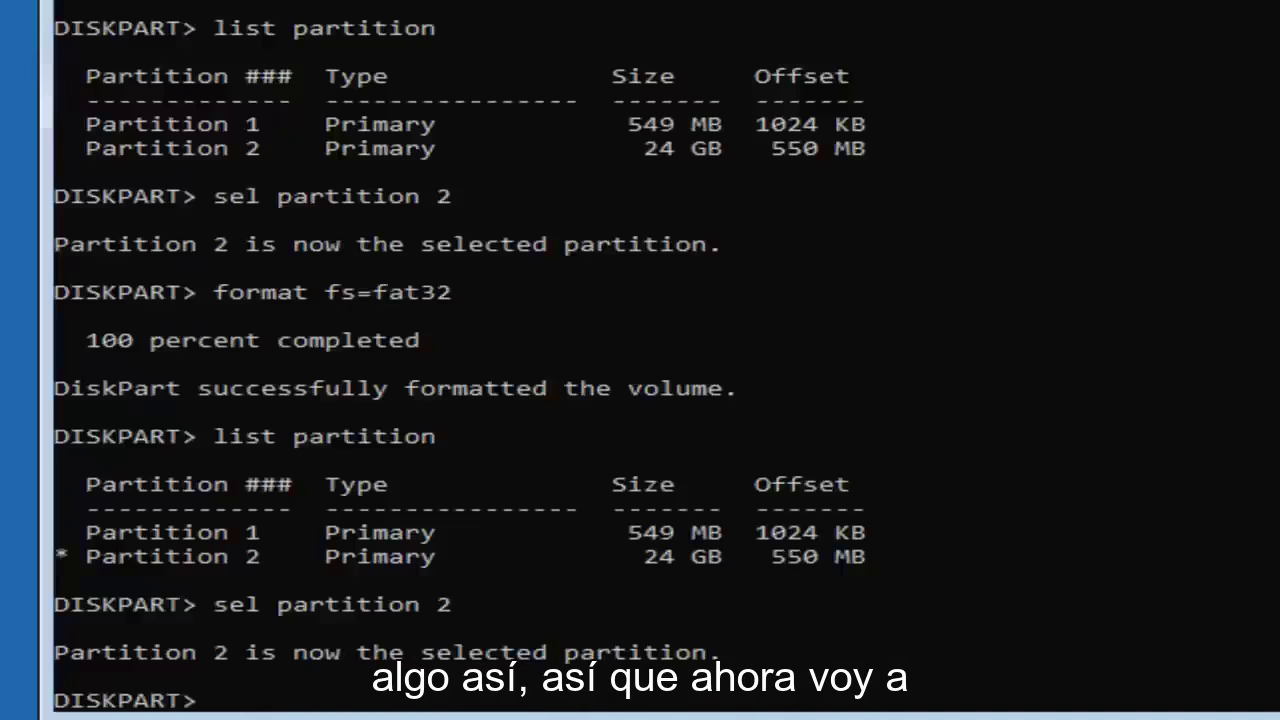
Assign drive letter H: to the selected partition with assign letter = H:
text(a)
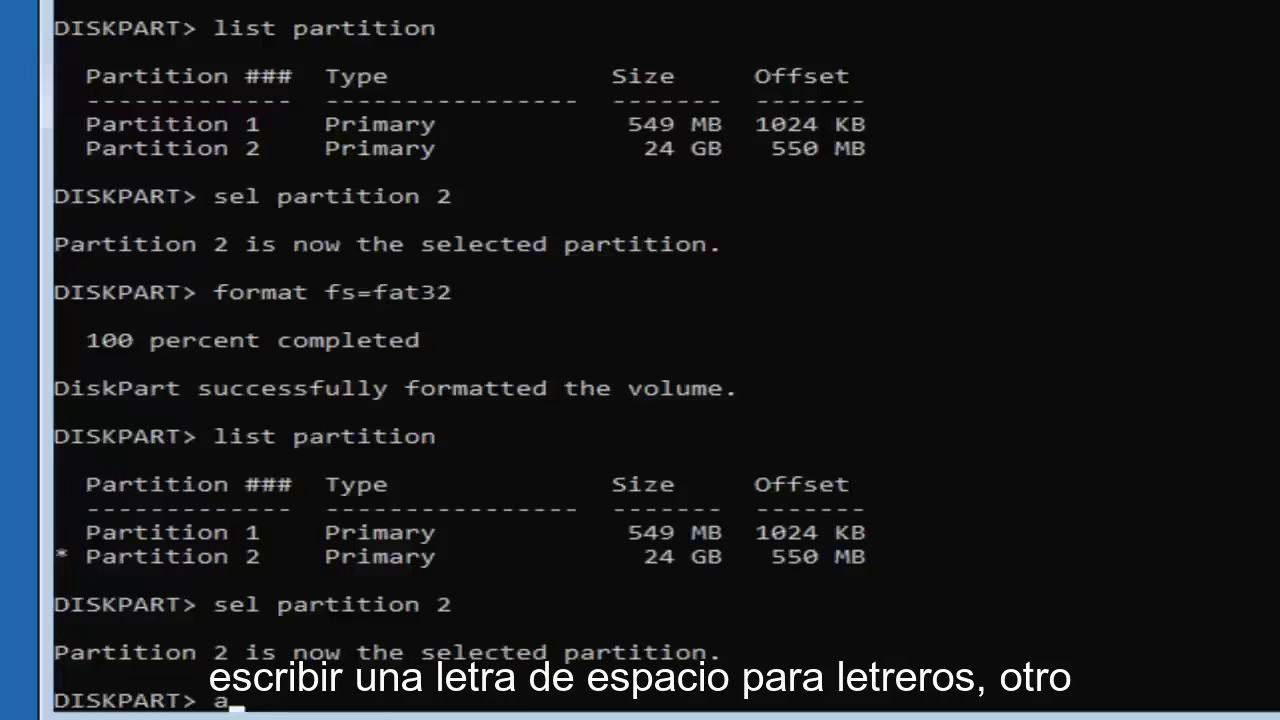
text(ssign)
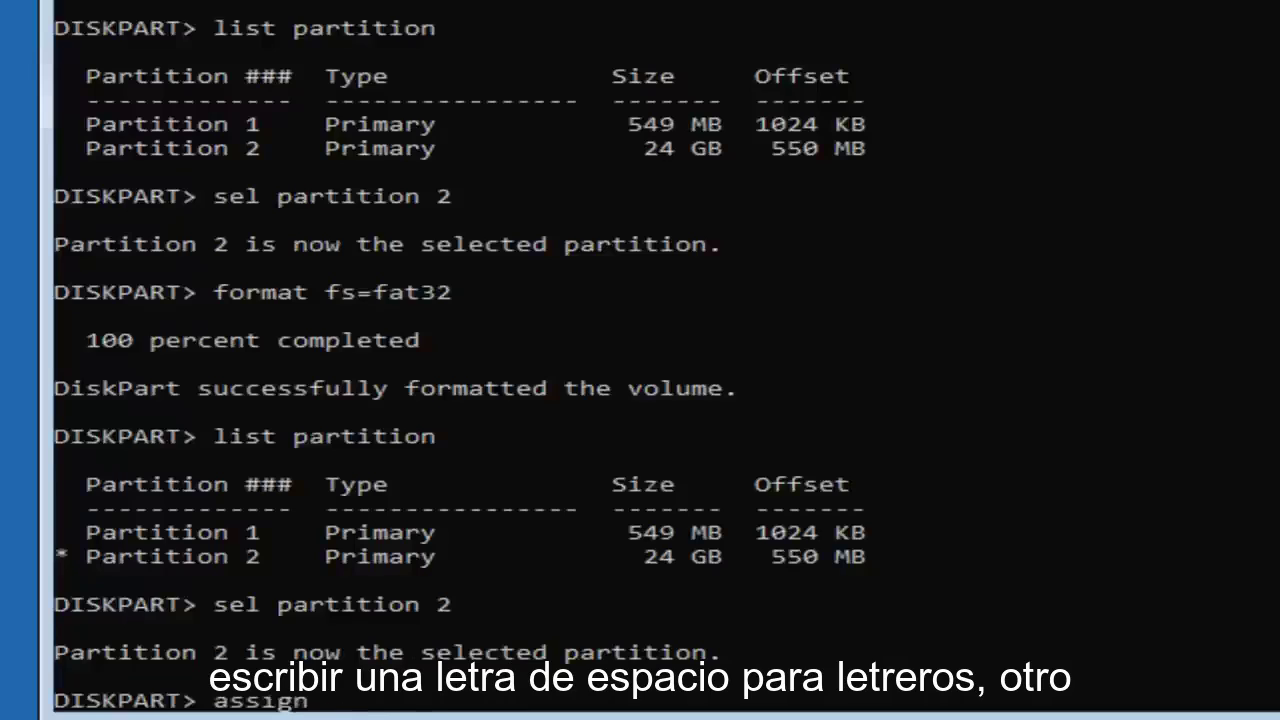
text( letter)
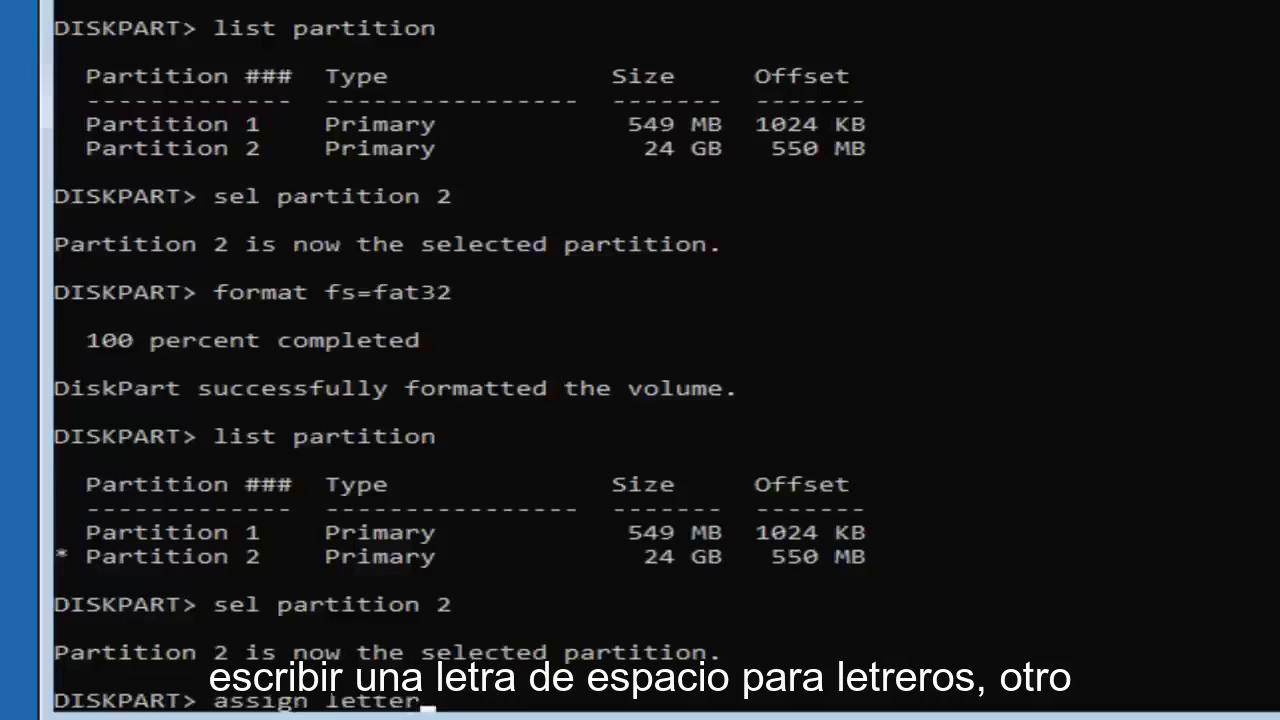
text( =)
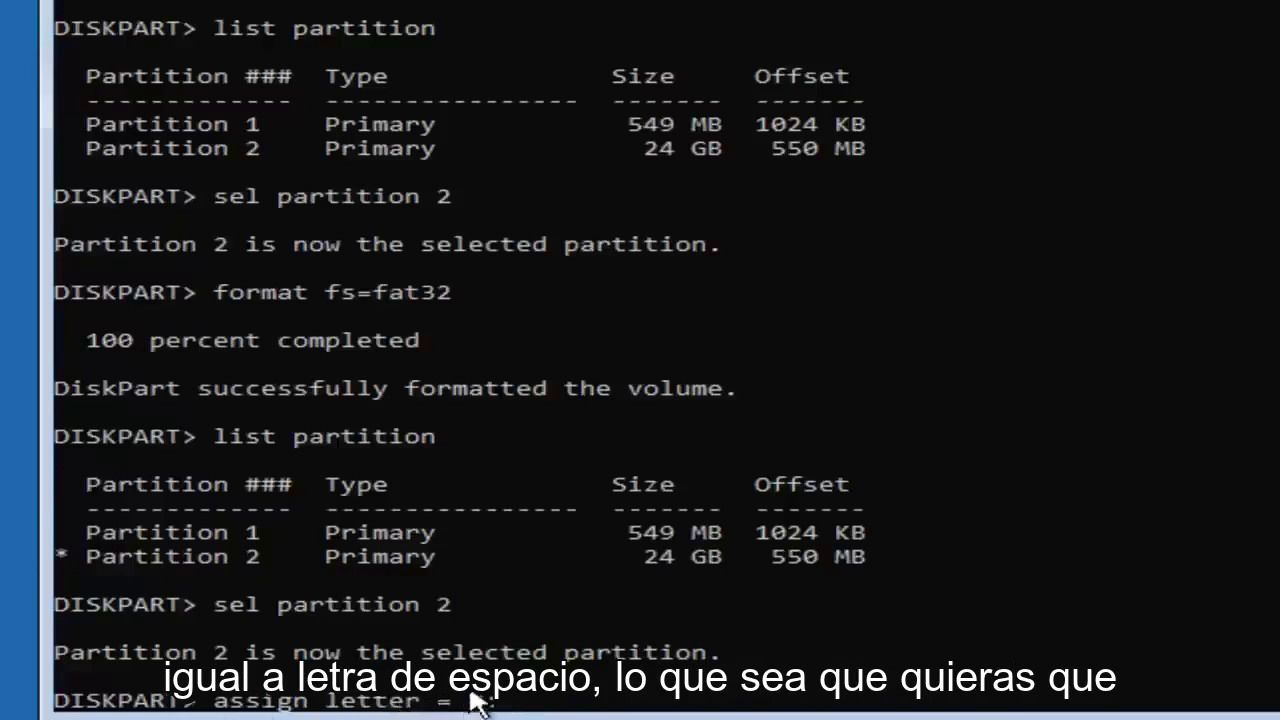
text(H:)
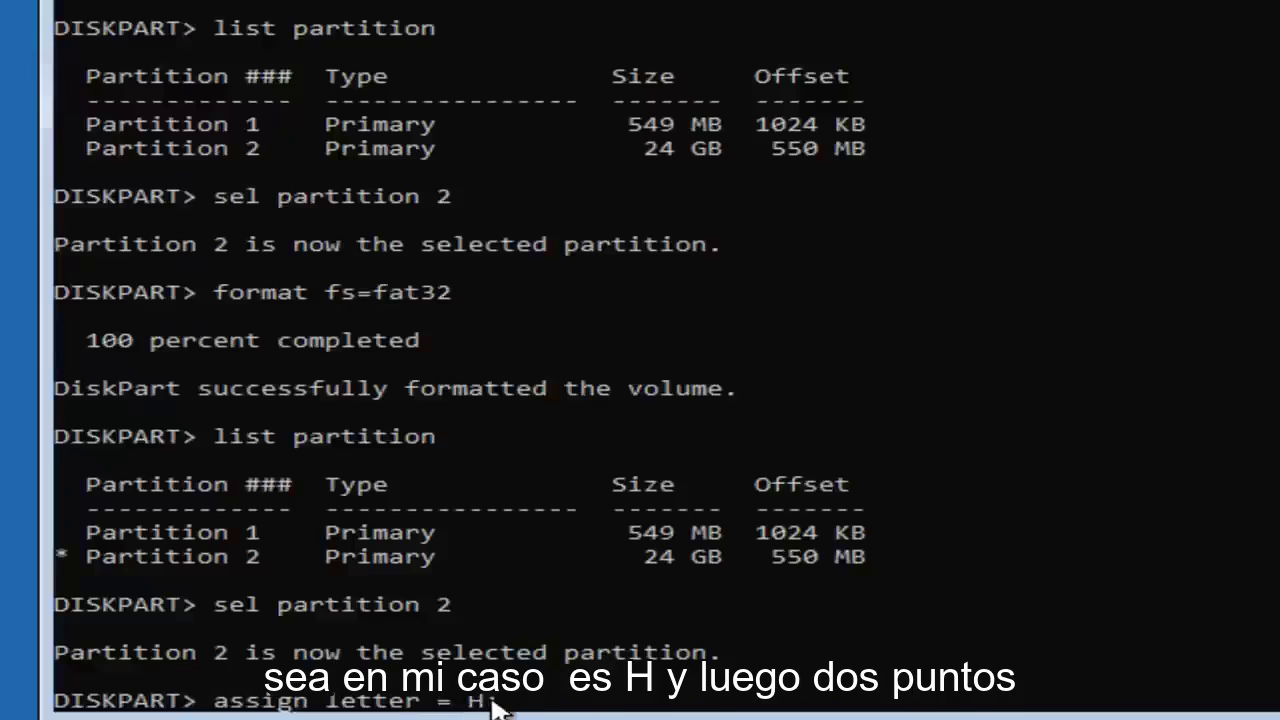
key(Return)
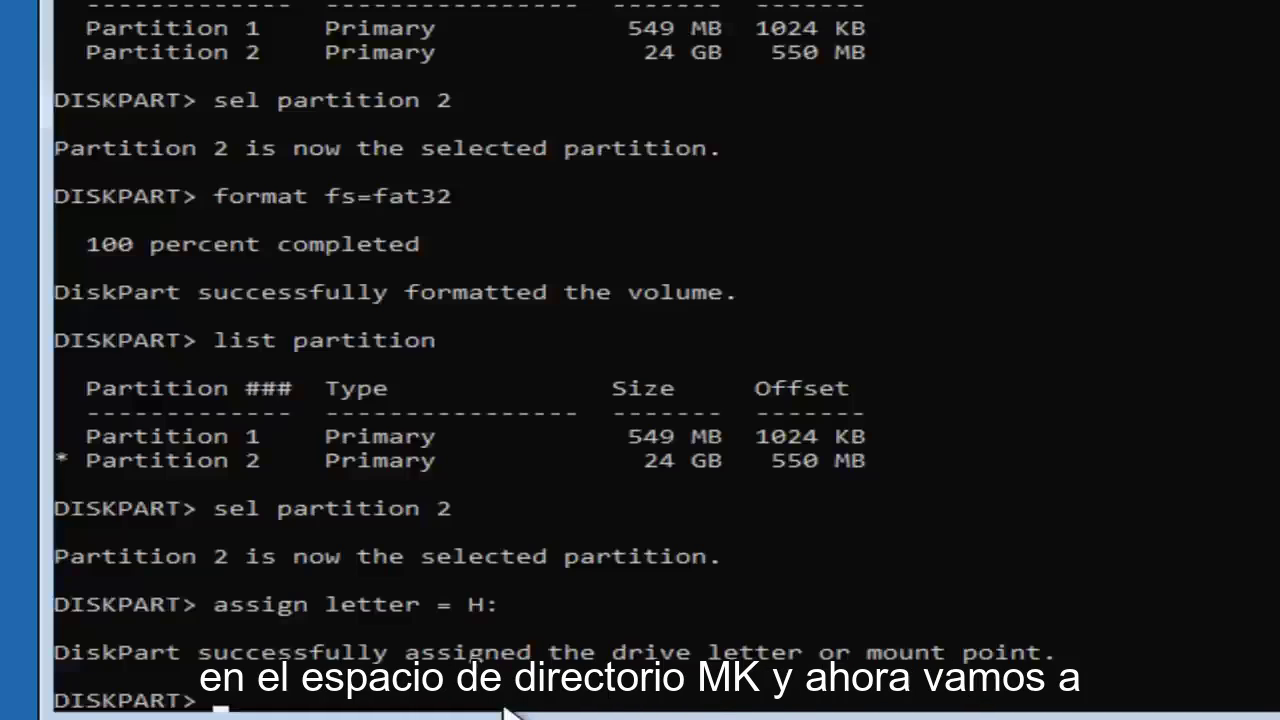
Try to create an EFI directory on drive H from within DiskPart using mkdir h:\EFI\
text(mk)
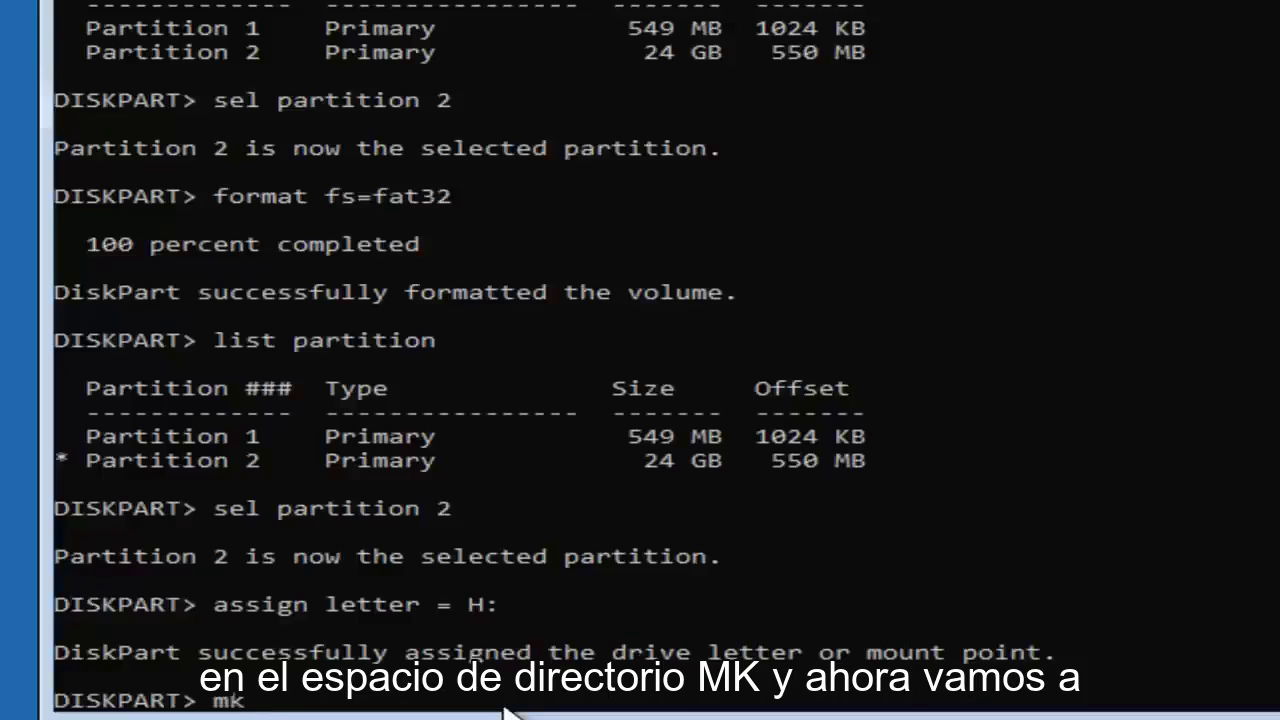
text(dir)
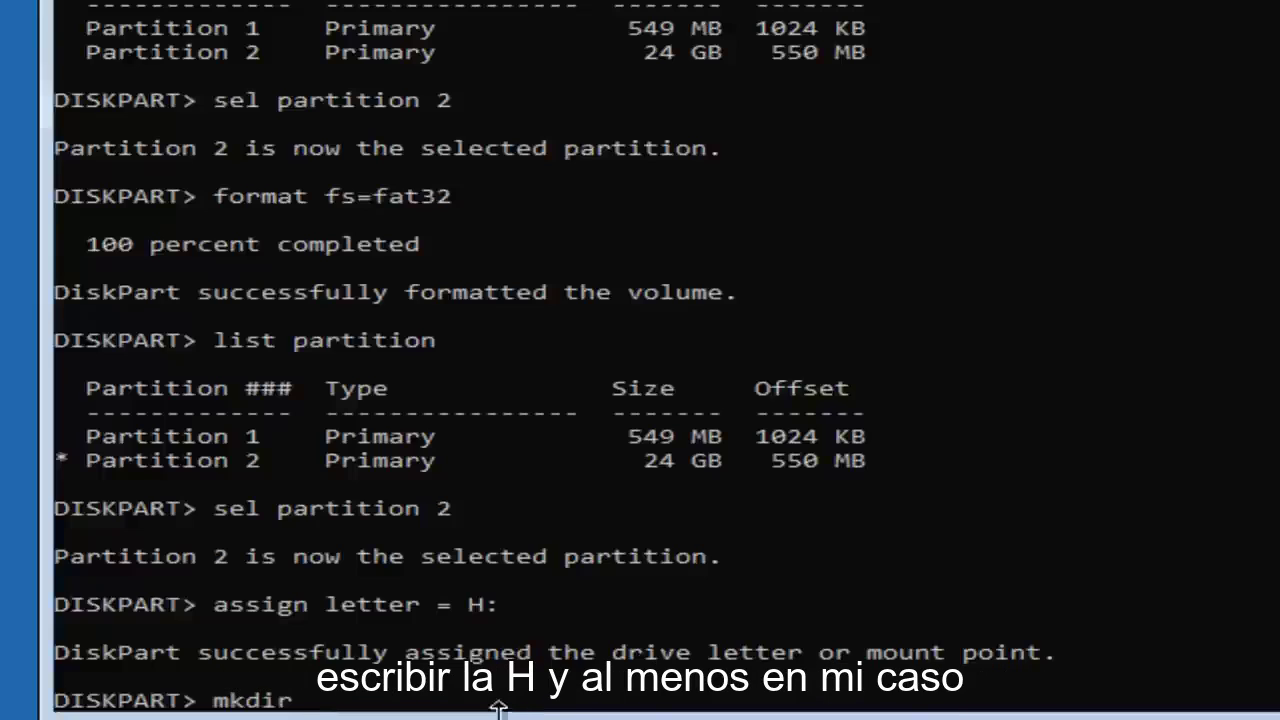
text(h:)
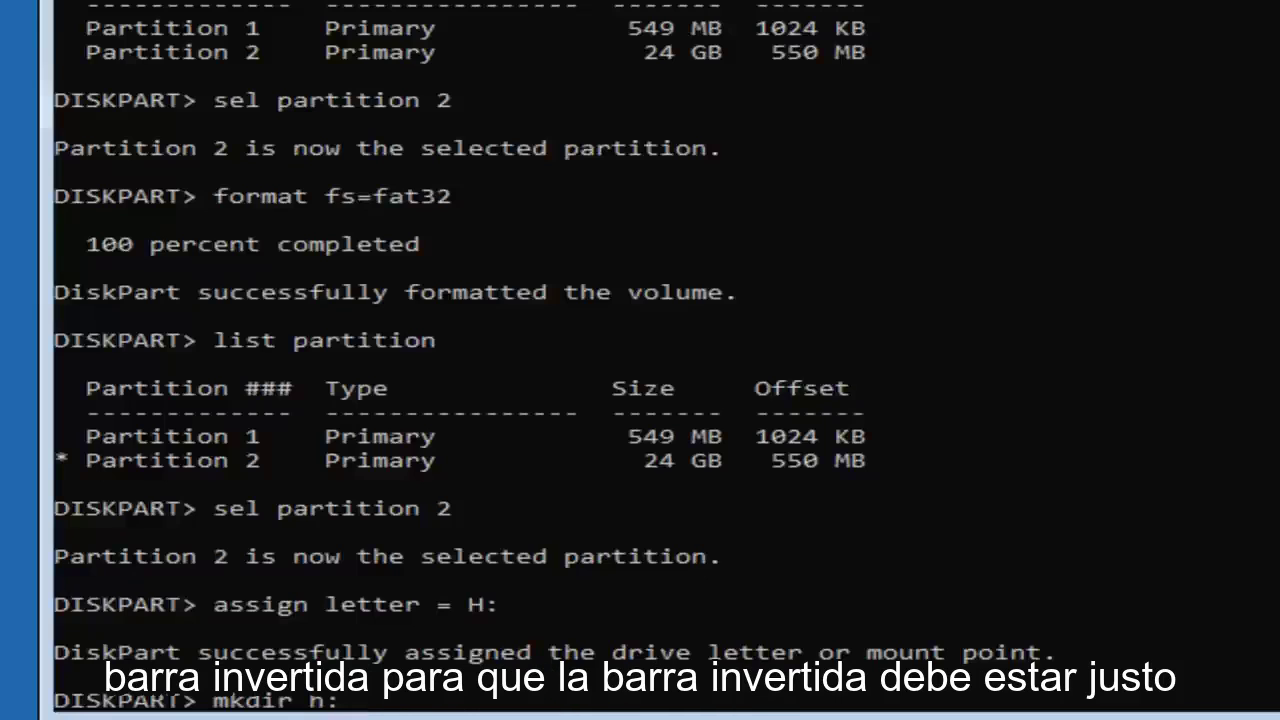
text(\)
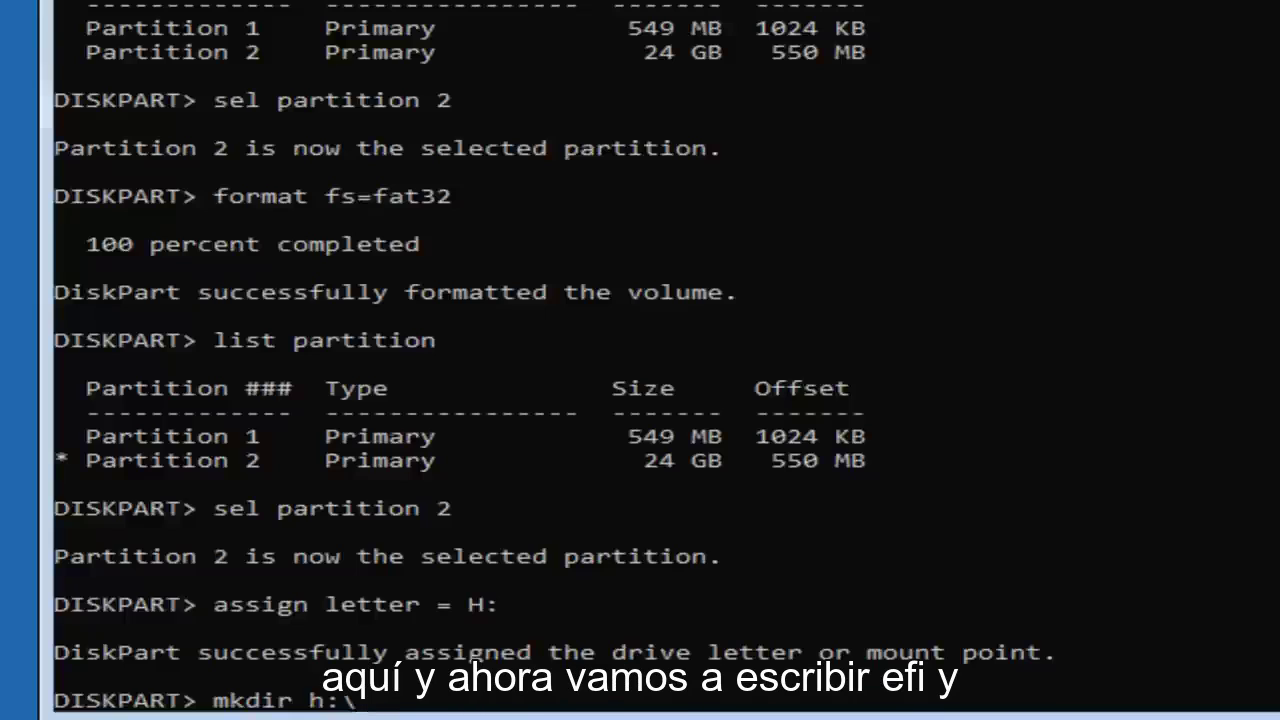
text(EFI)
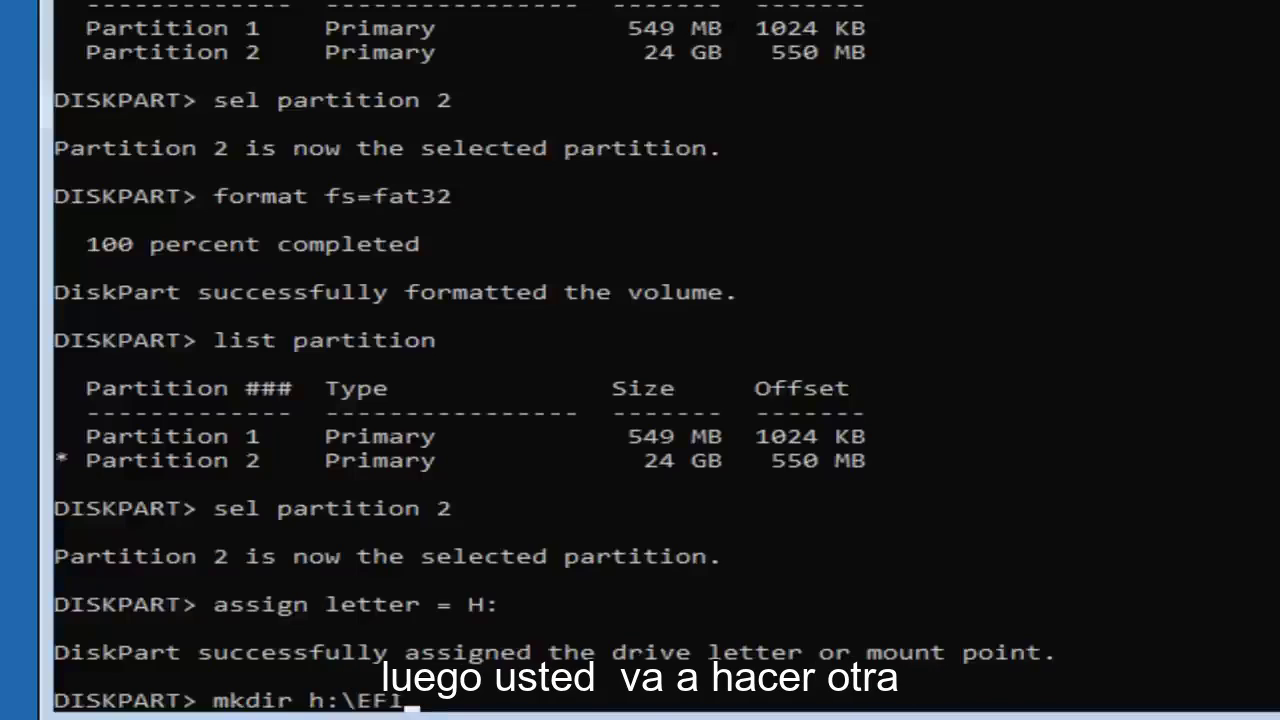
text(\)
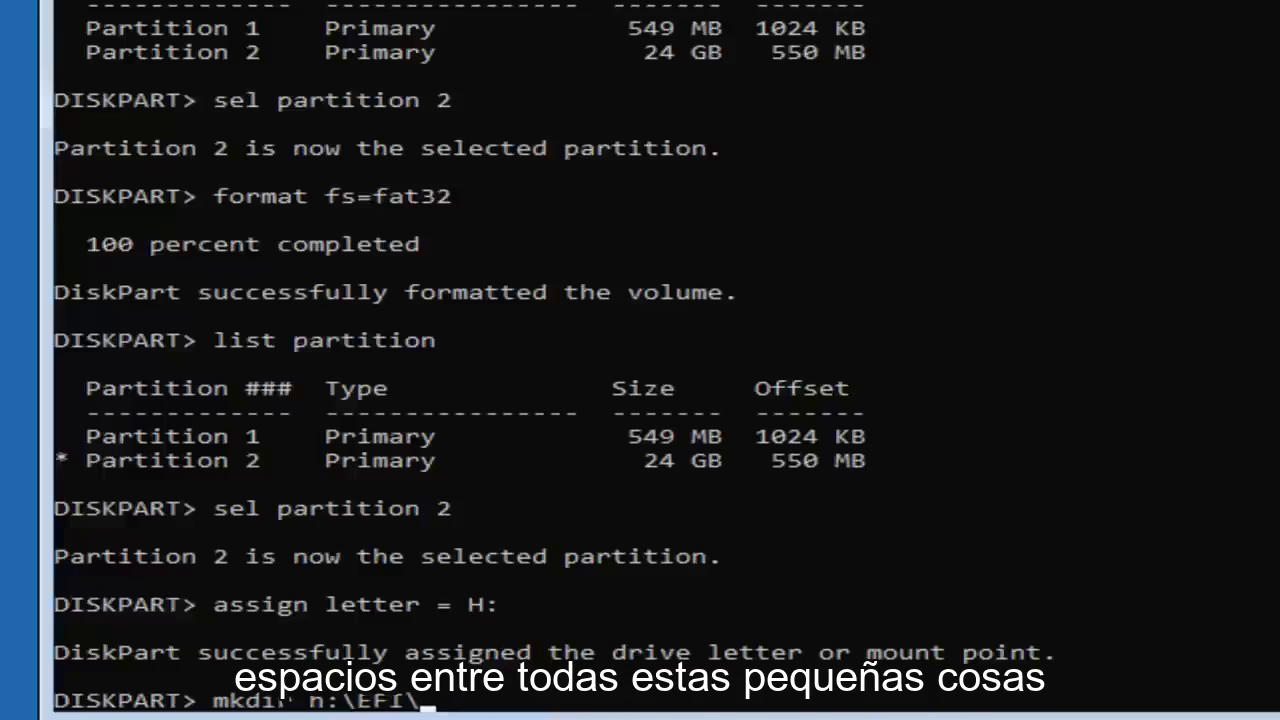
key(Return)
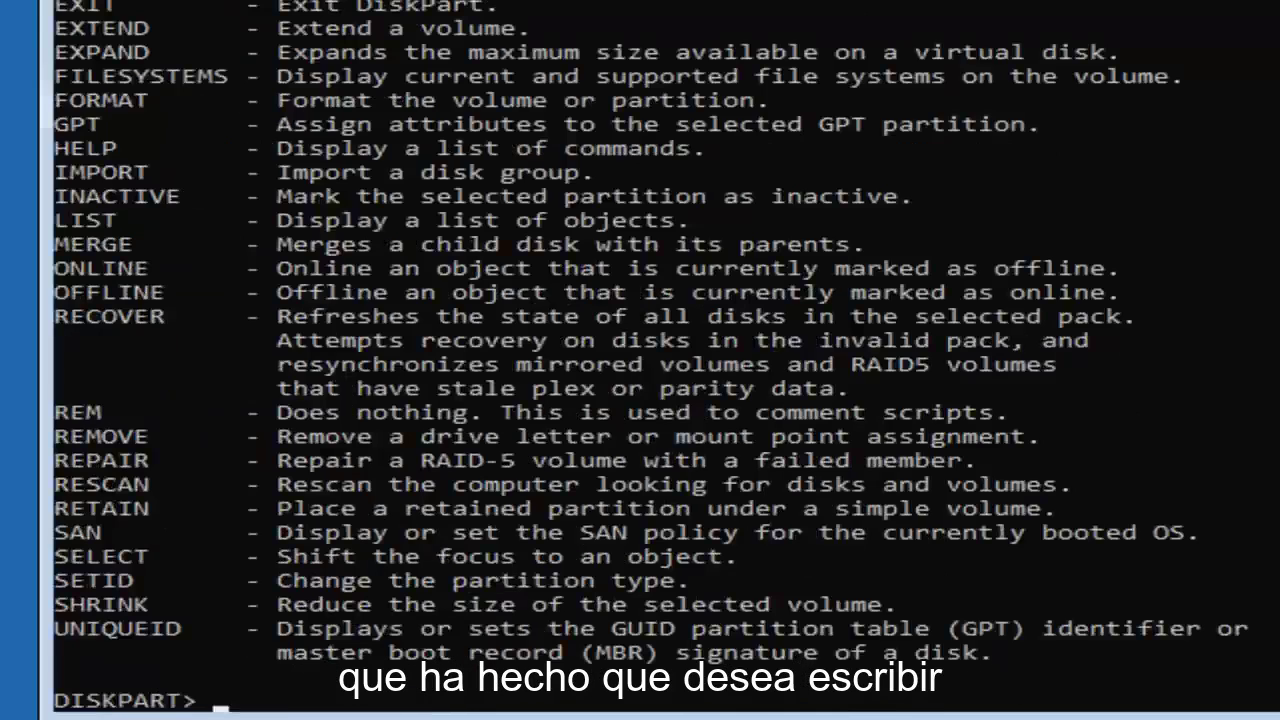
Leave DiskPart with the exit command and return to the X:\Sources prompt
scroll(650, 350, down, 1)
text(exit)
key(Return)
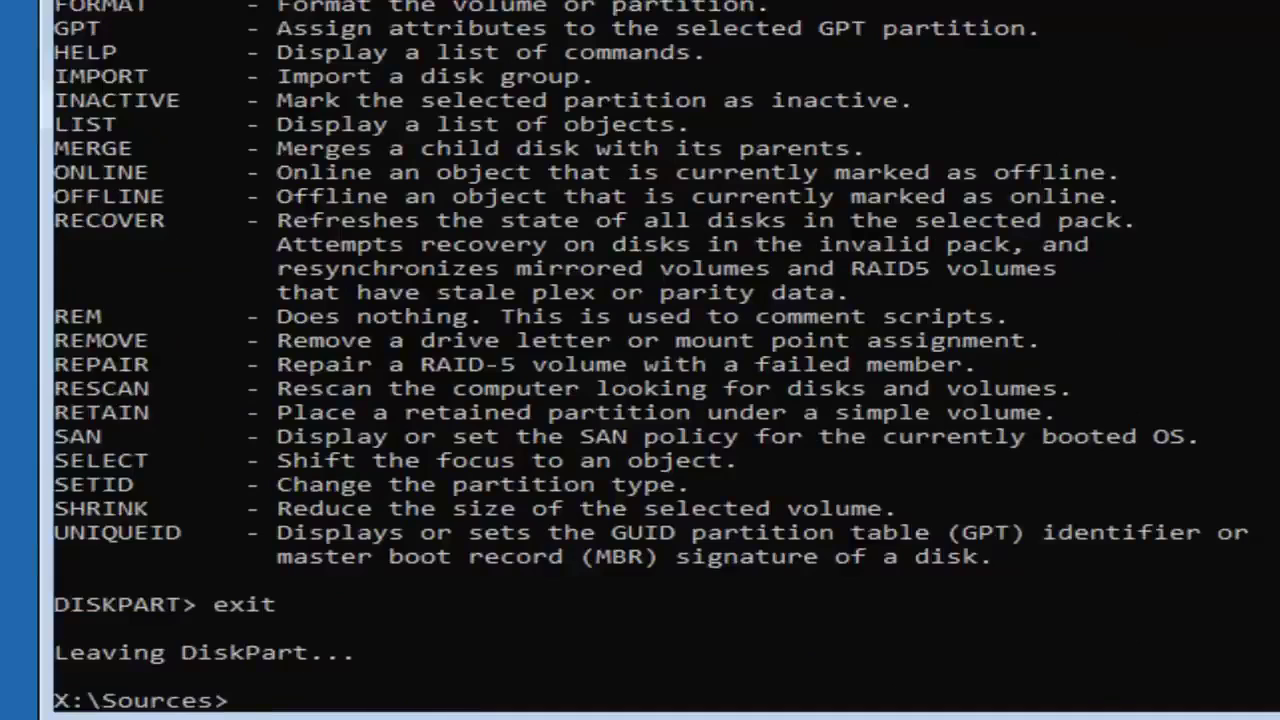
List the contents of drive H with the command dir h:
text(d)
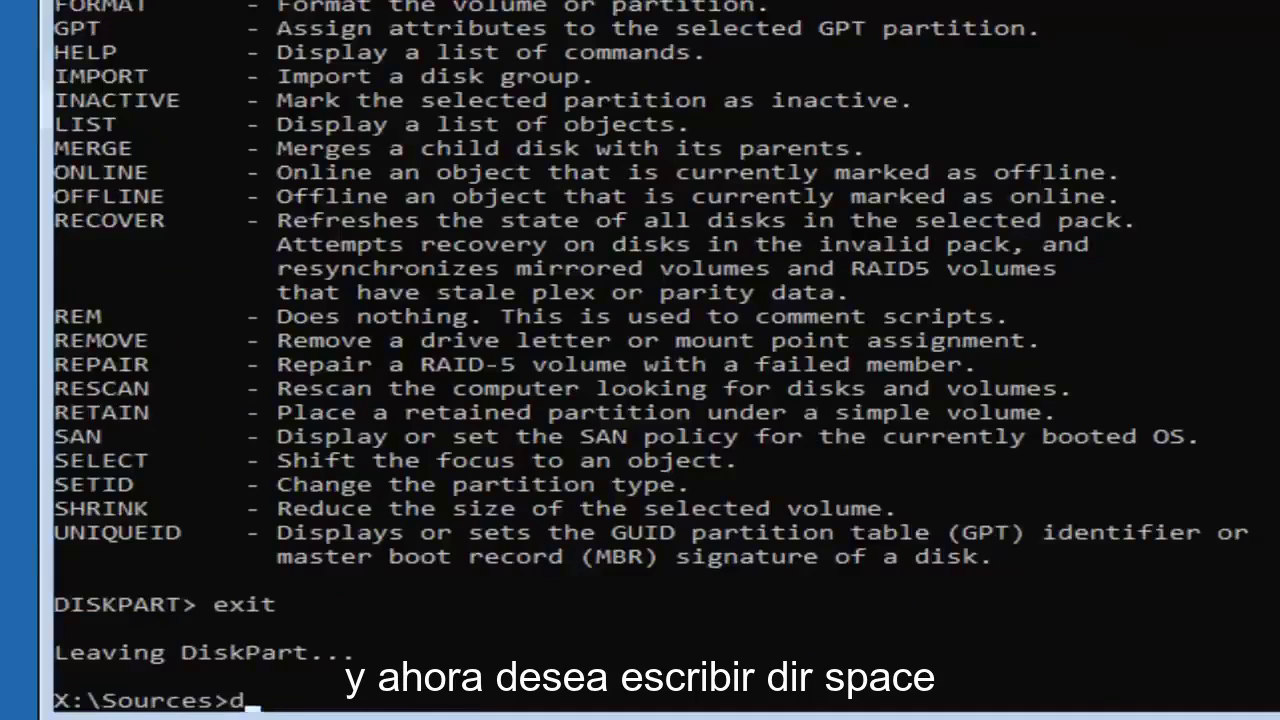
text(ir)
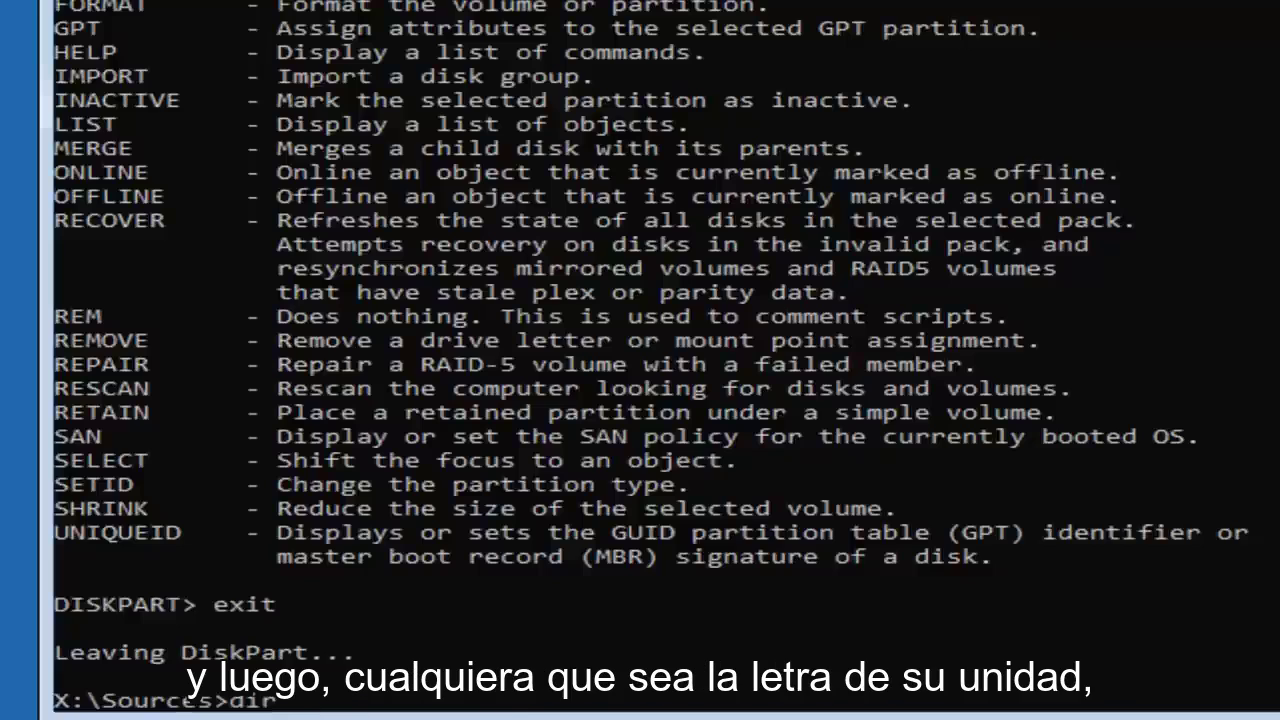
text( c:)
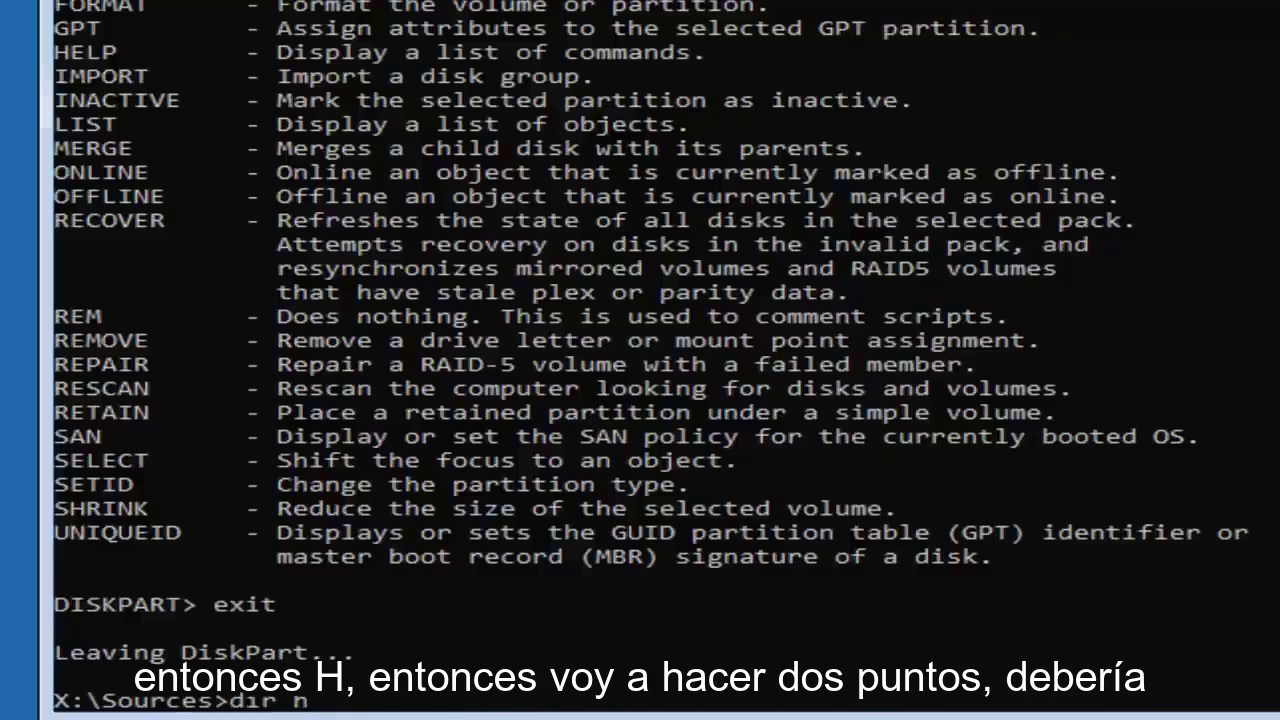
key(Return)
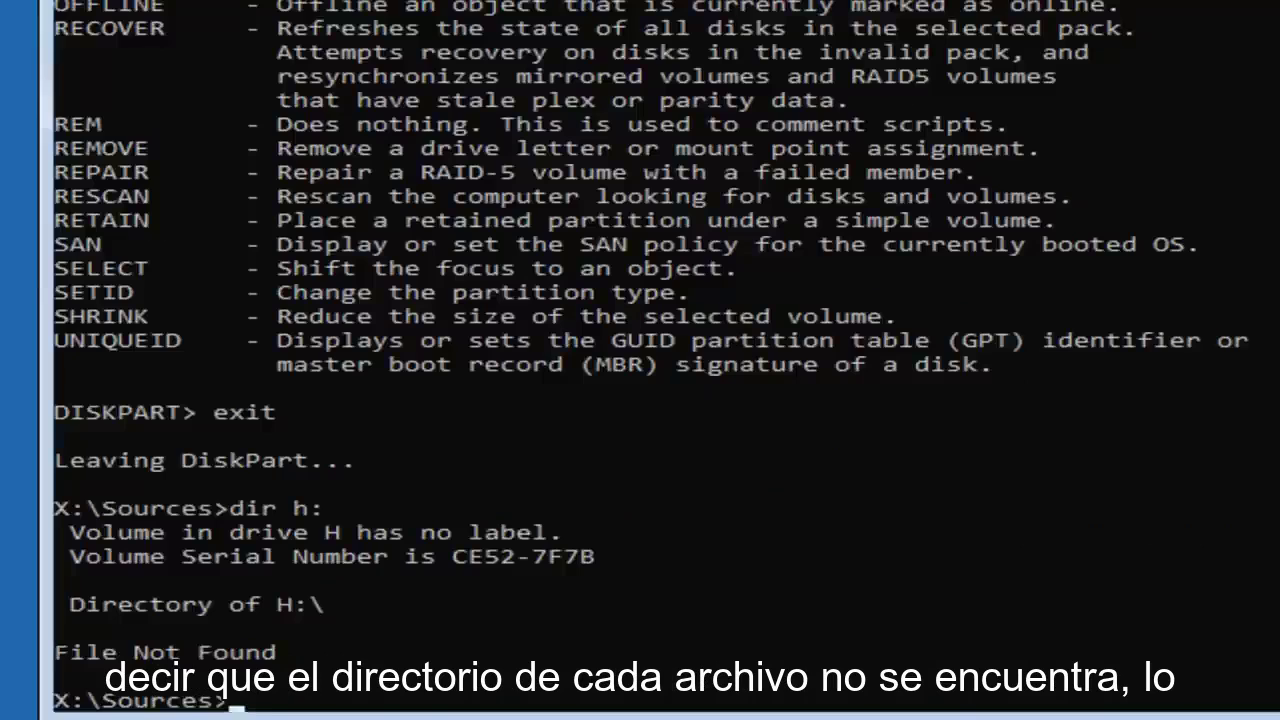
Create the EFI directory at the root of drive H with mkdir h:\EFI\
text(mkdir)
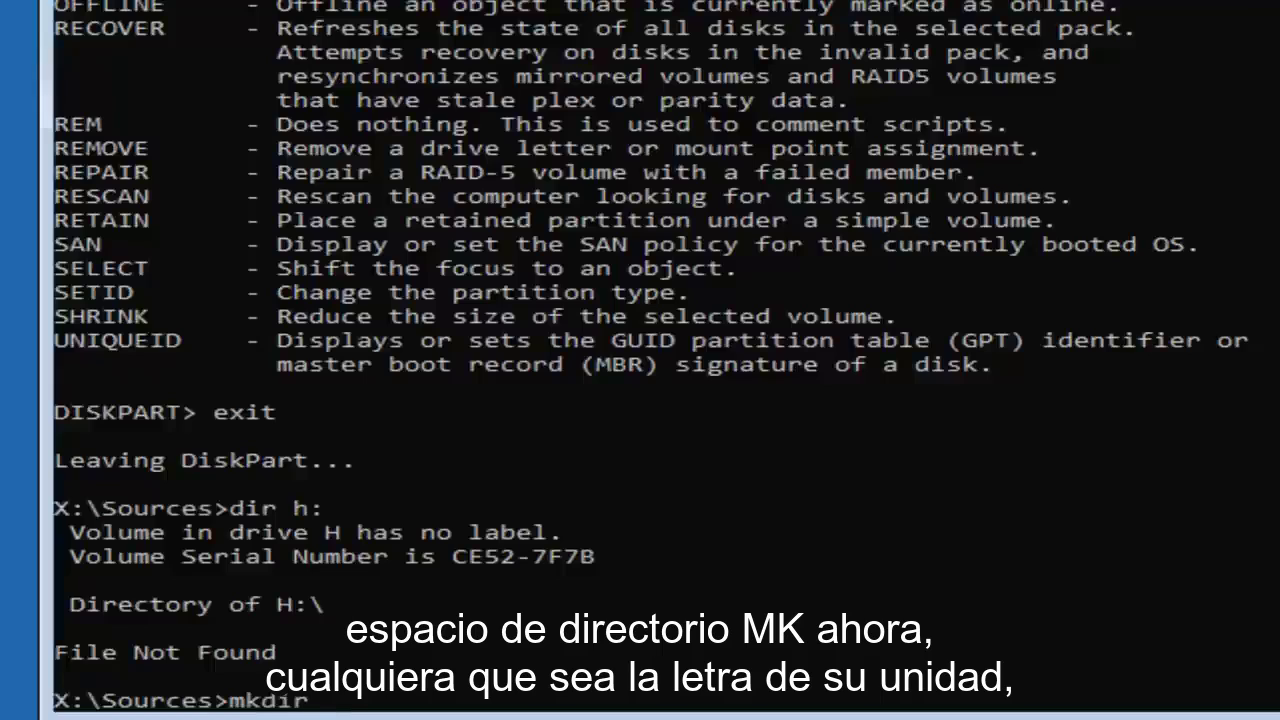
text( h)
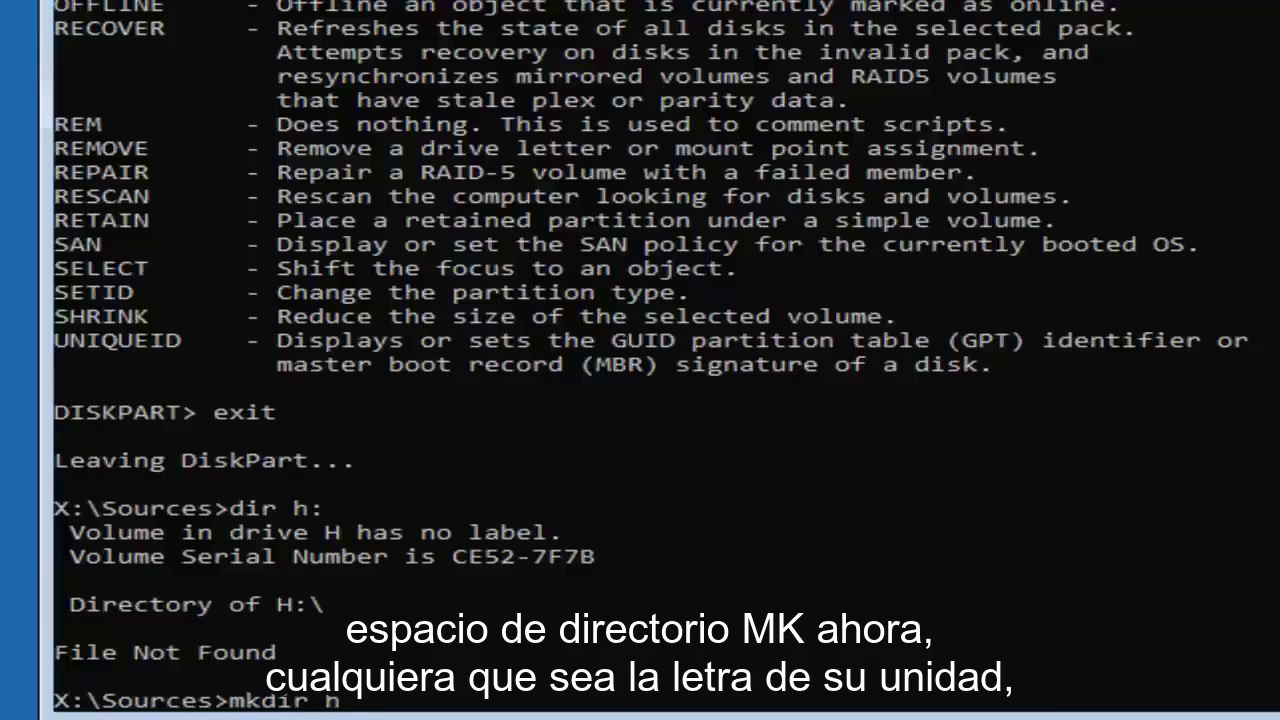
text(:)
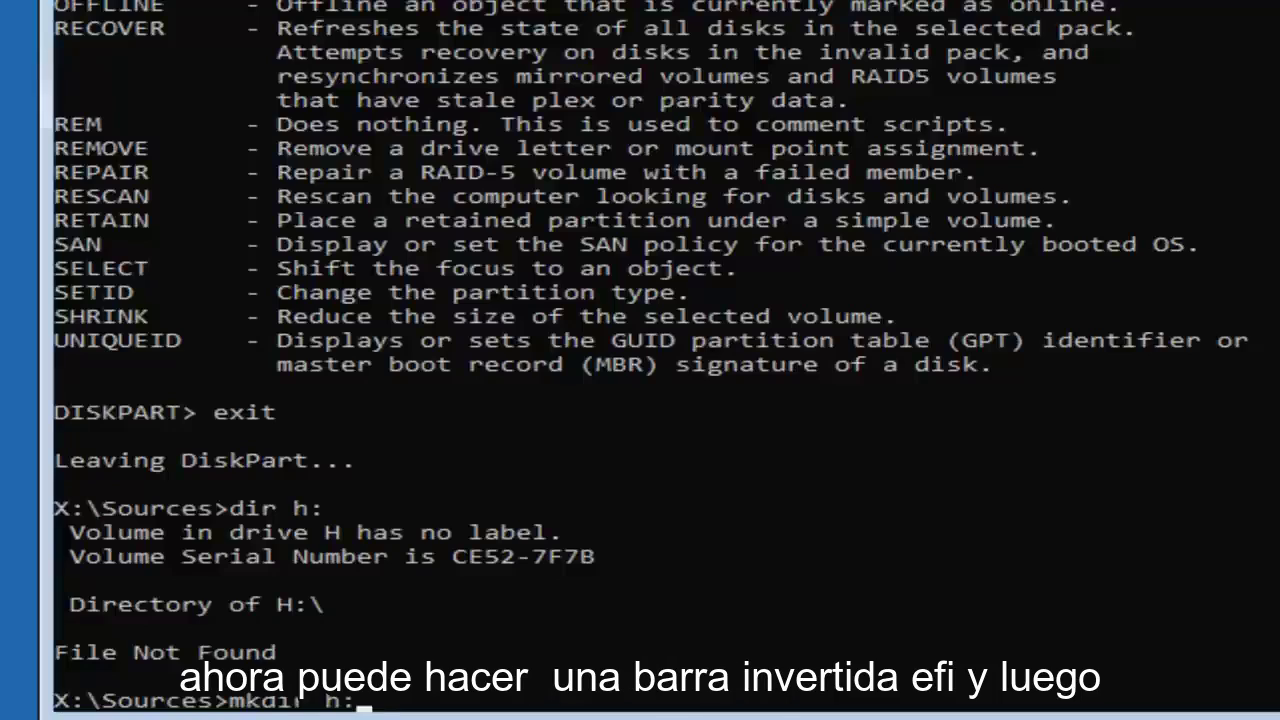
text(\EFI)
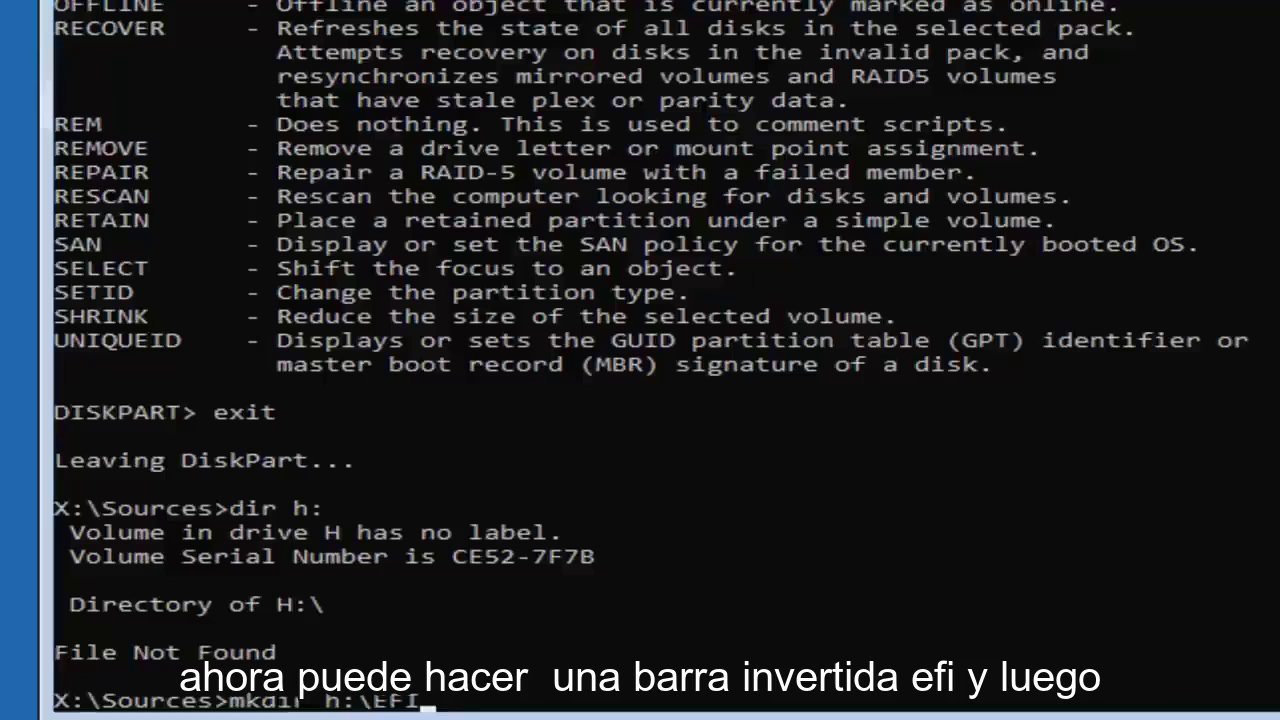
text(\)
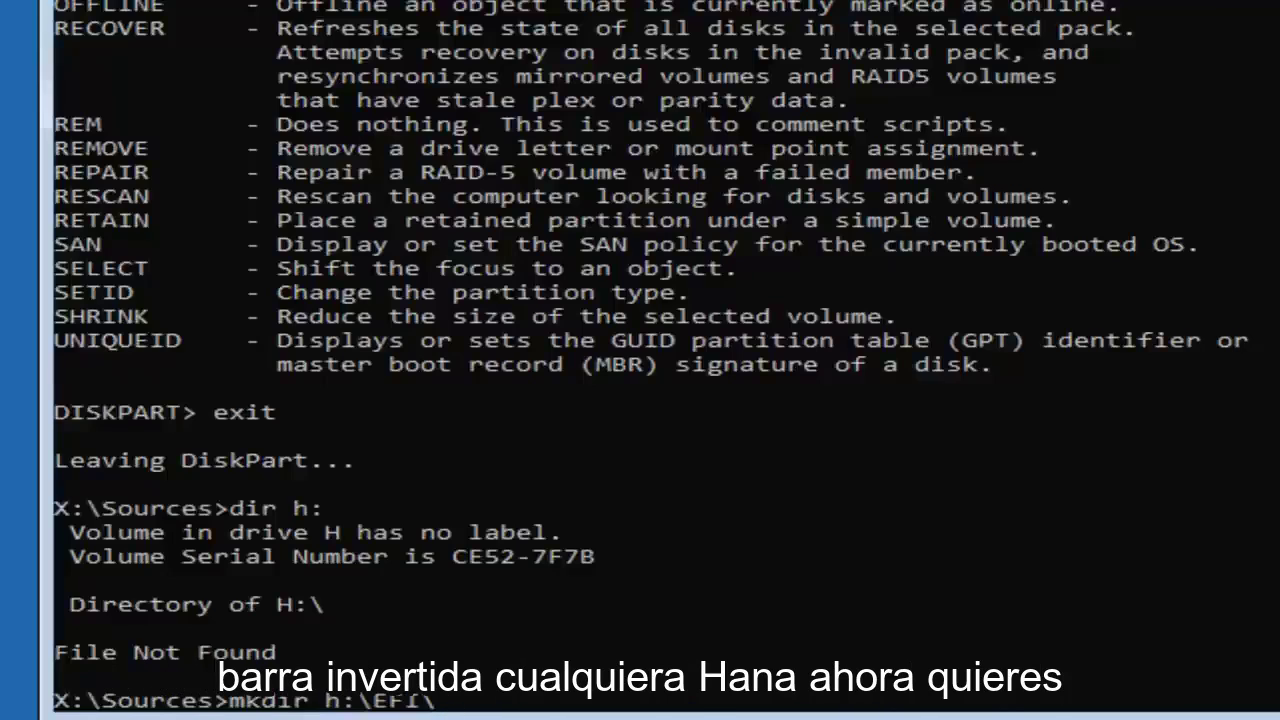
key(Return)
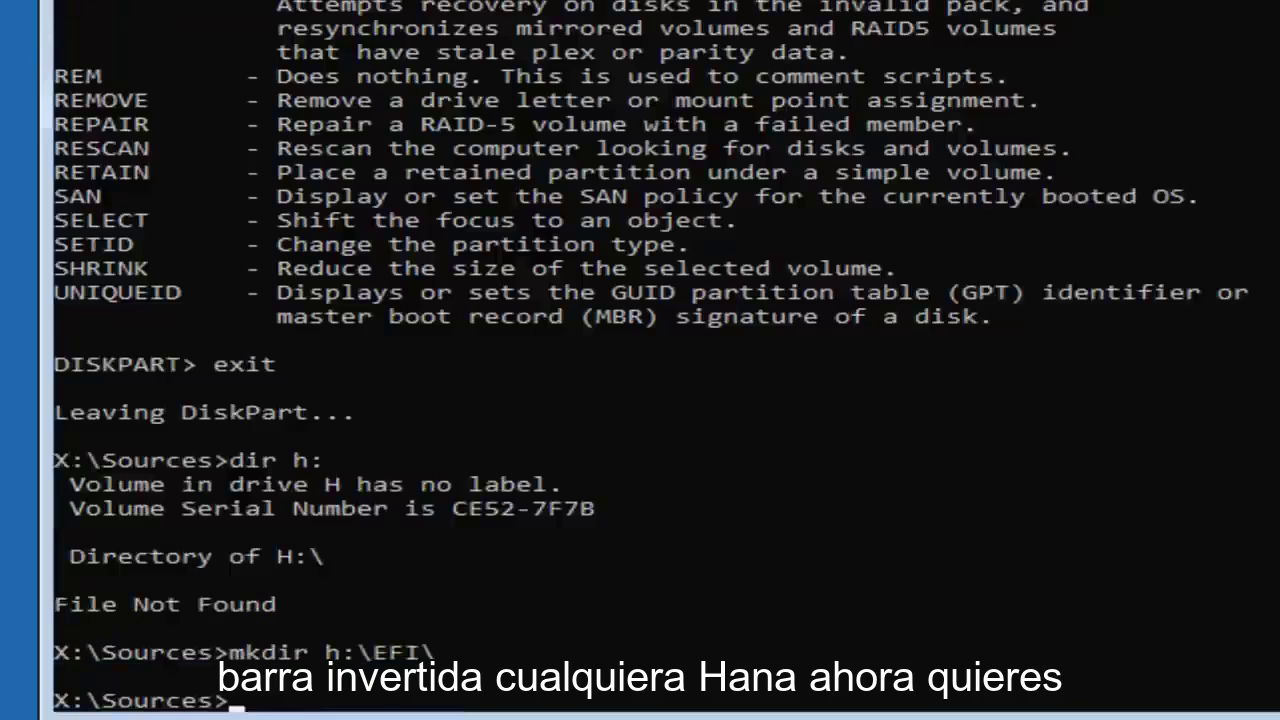
Create a Microsoft subdirectory inside the EFI folder with mkdir h:\EFI\Microsoft
text(mk)
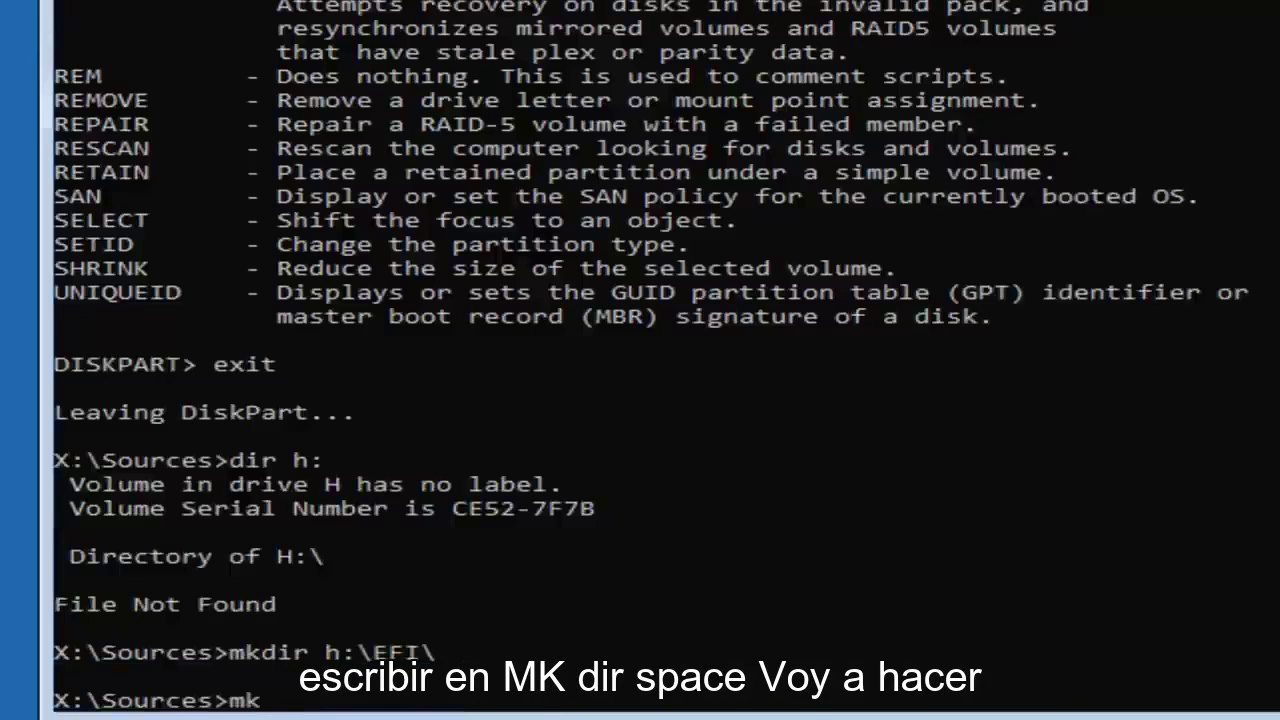
text(dir)
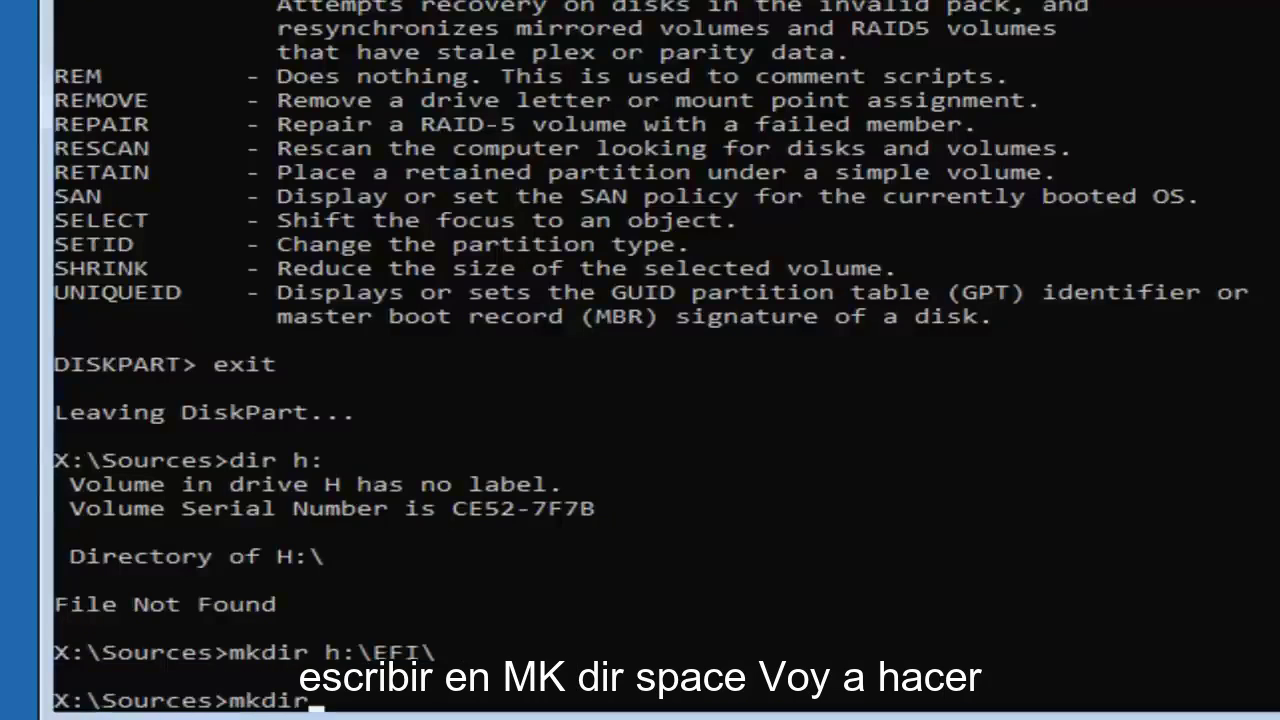
text( h)
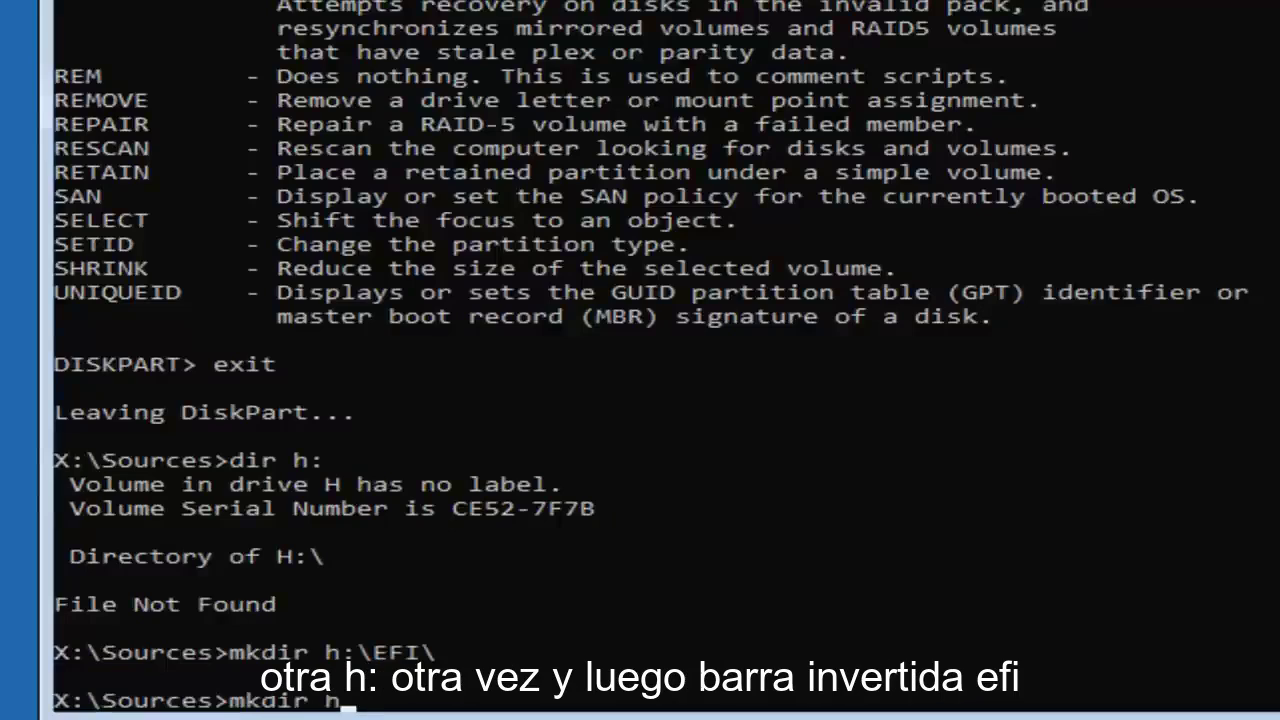
text(:\EFI\)
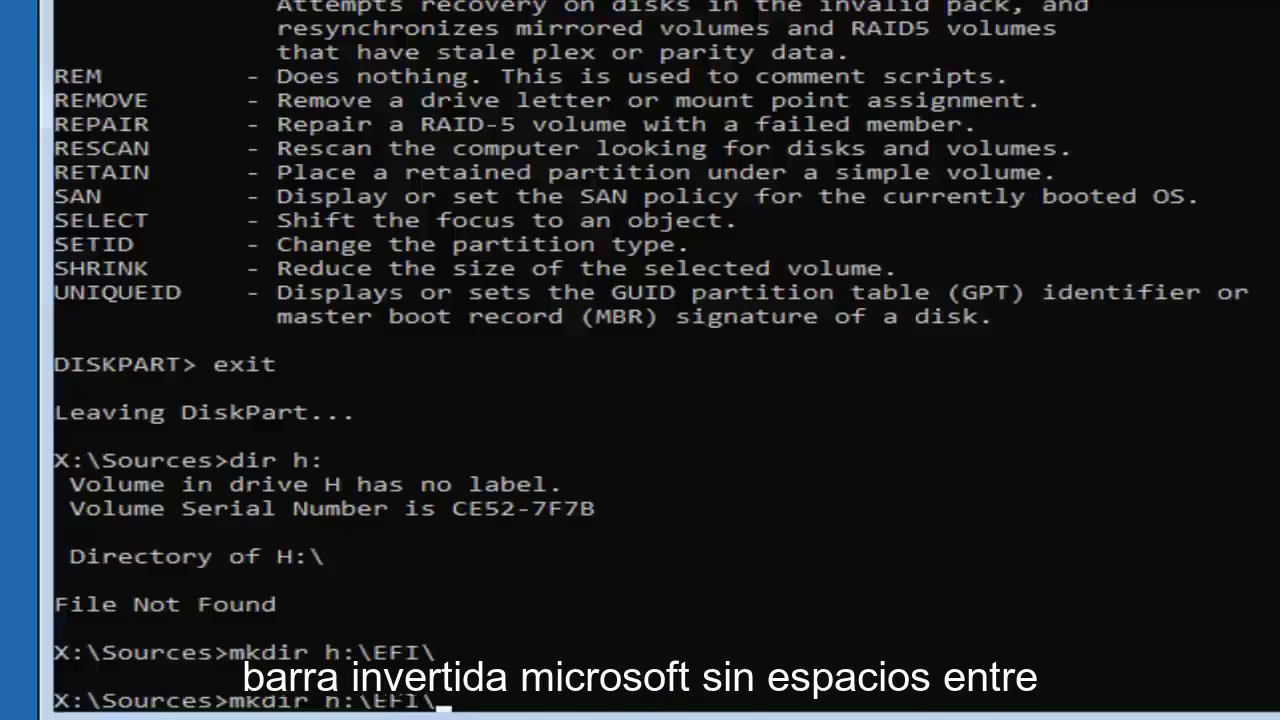
text(Microsoft)
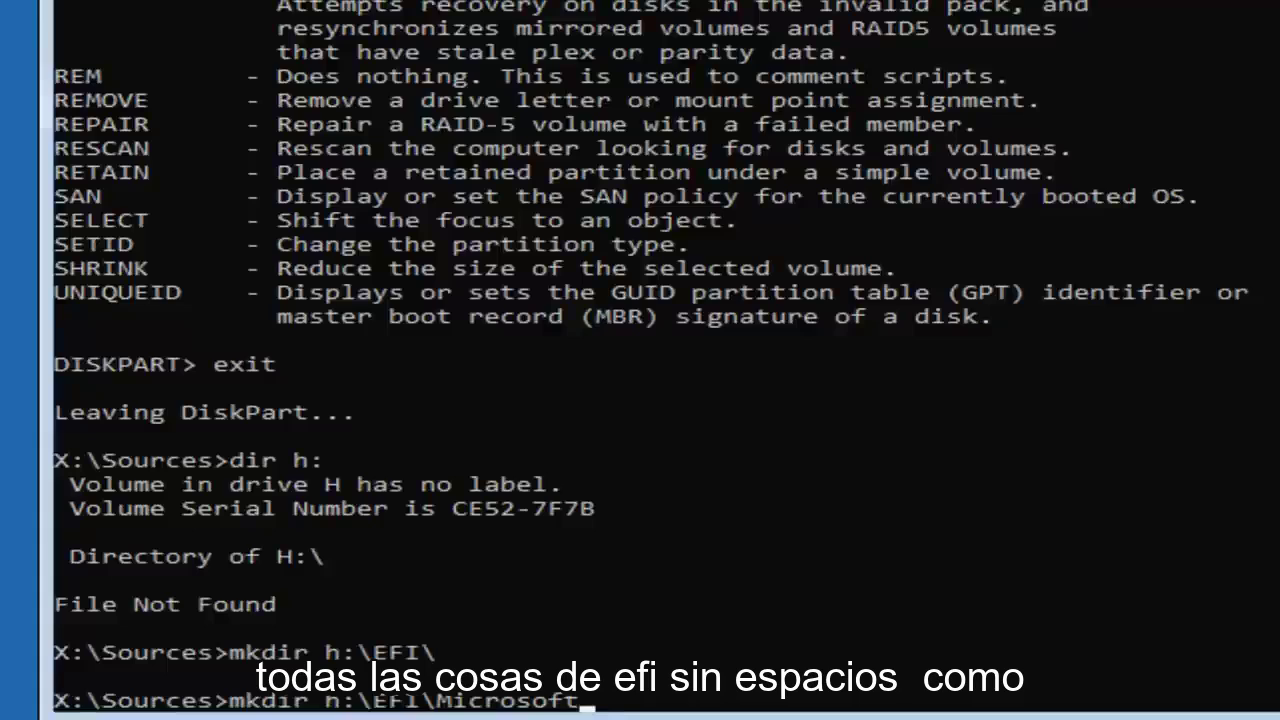
key(Return)
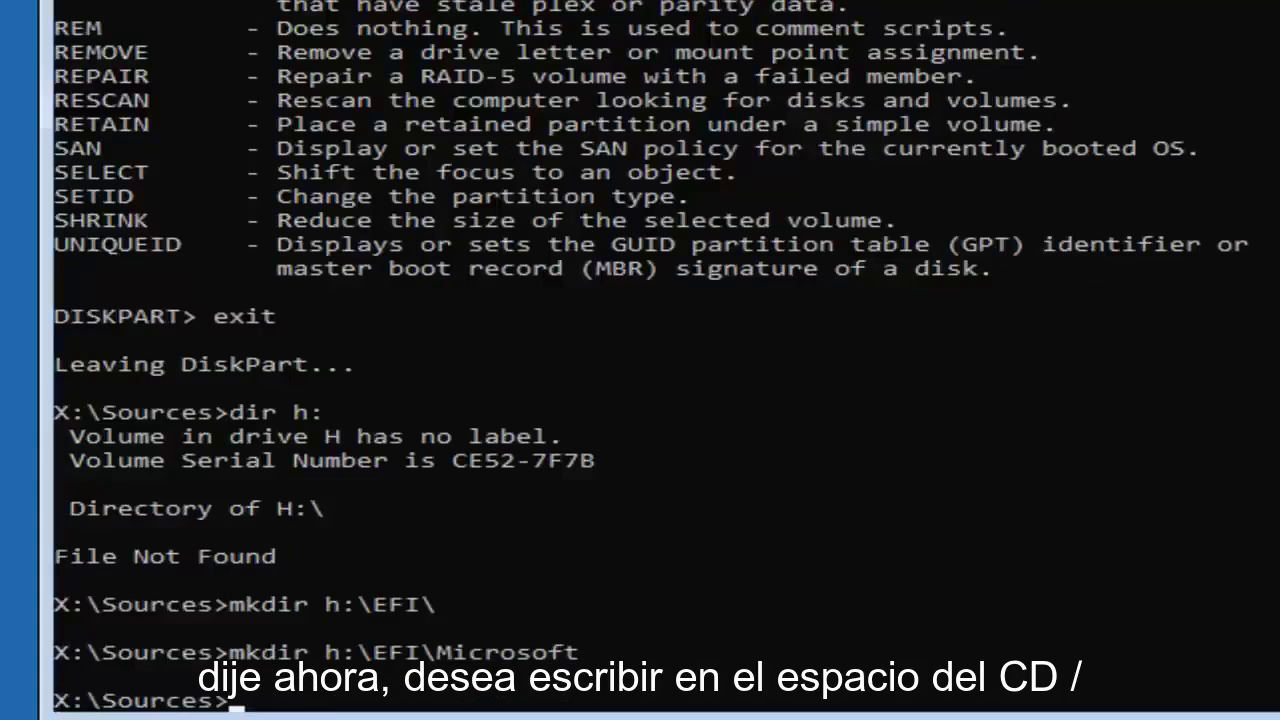
Switch the working directory to the new Microsoft folder on drive H with cd /d h:\EFI\Microsoft
text(cd /d)
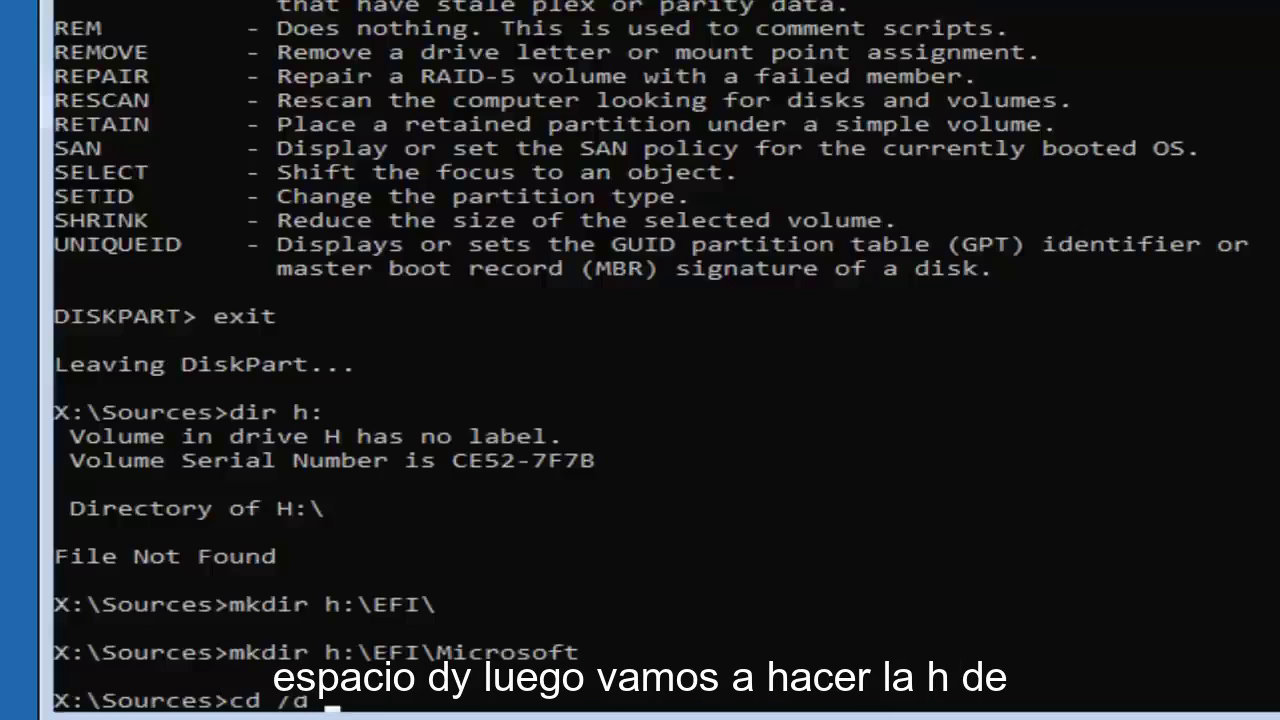
text( h:)
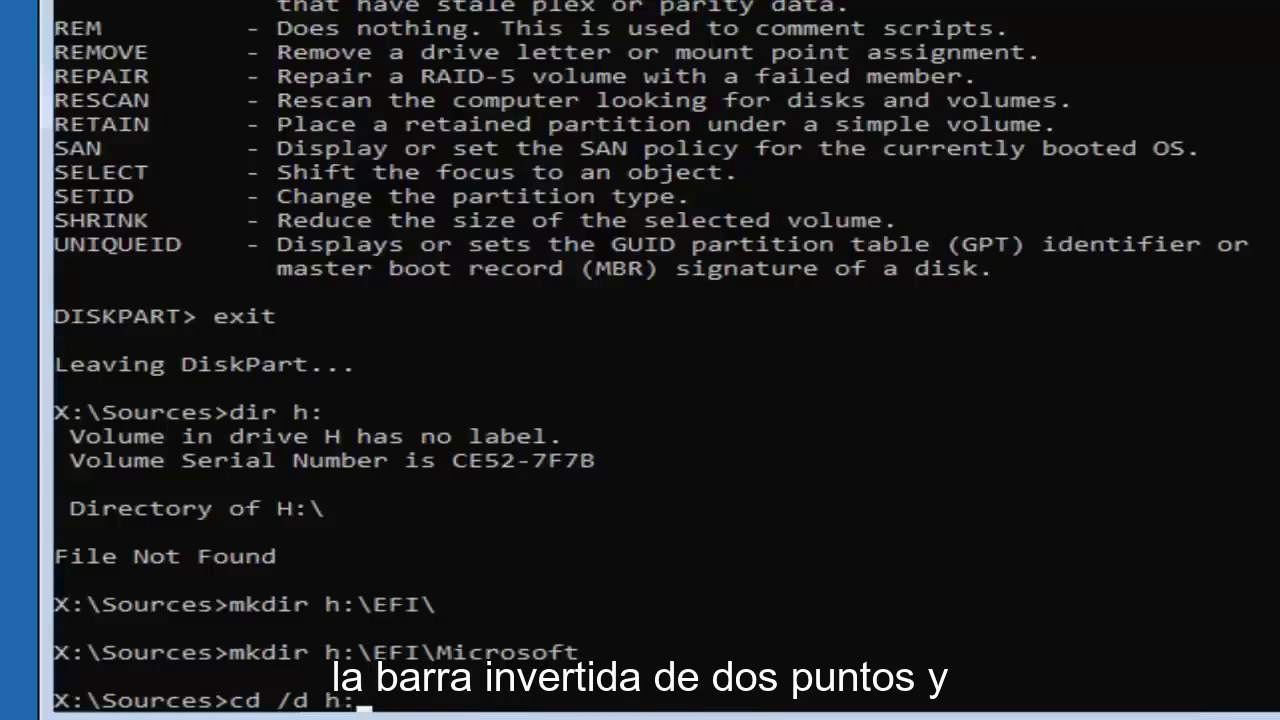
text(\EFI)
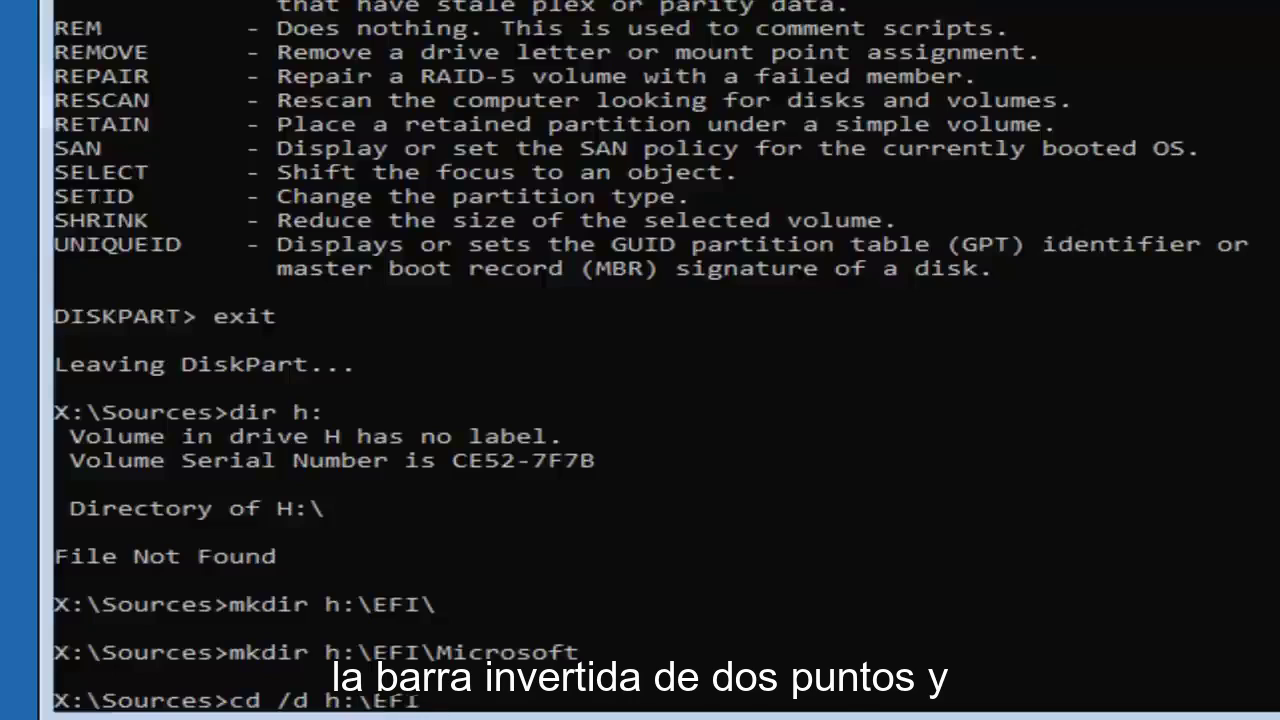
text(\Microsoft)
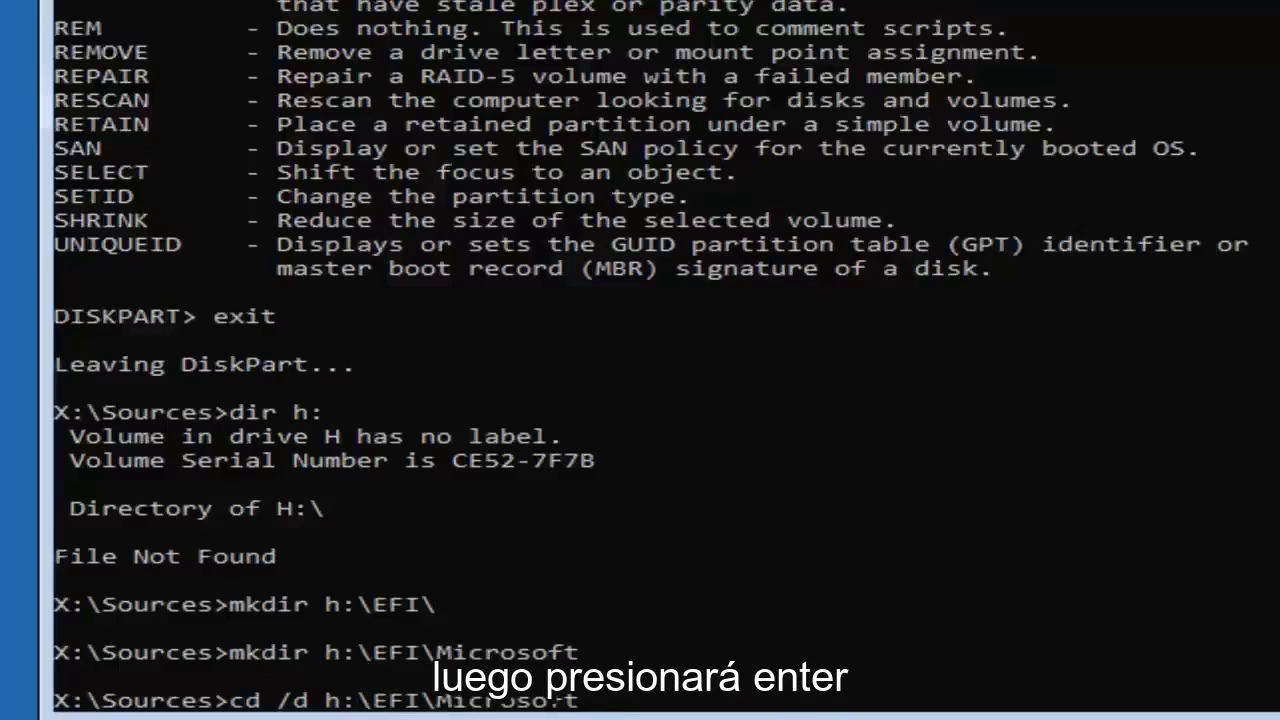
key(Return)
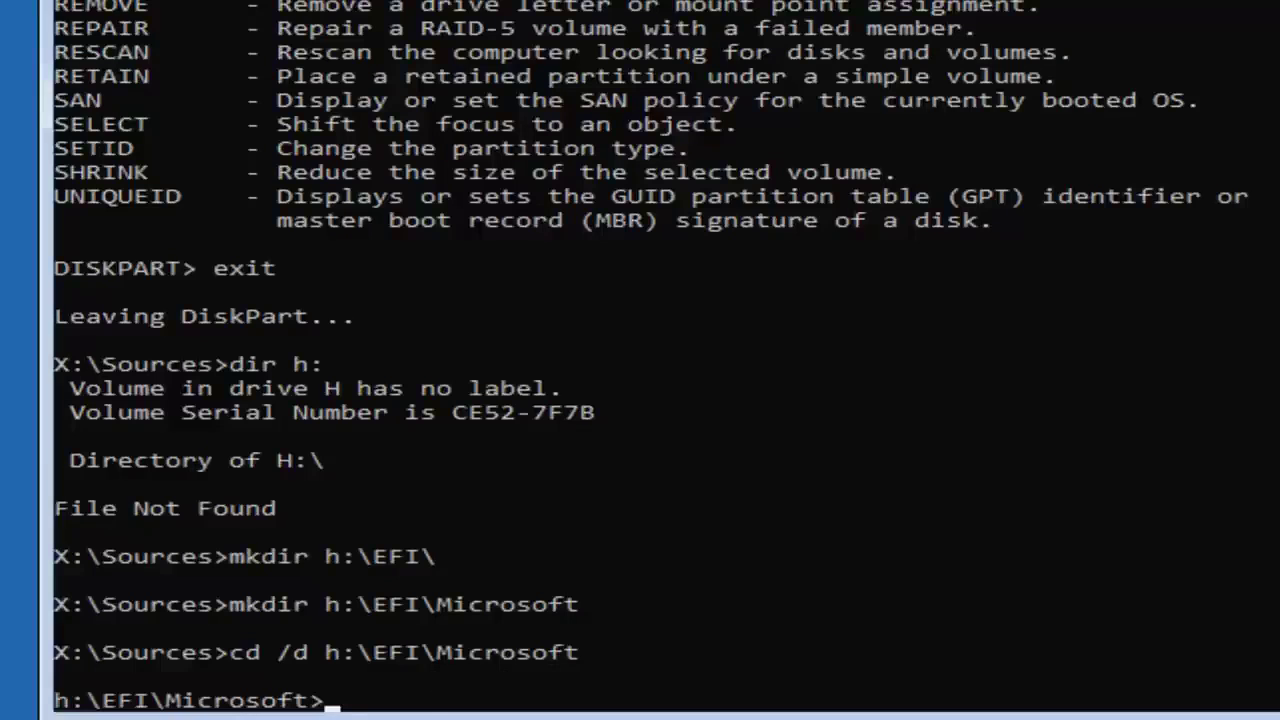
Try to write a new boot sector with the command bootrec /fixboot
text(boot)
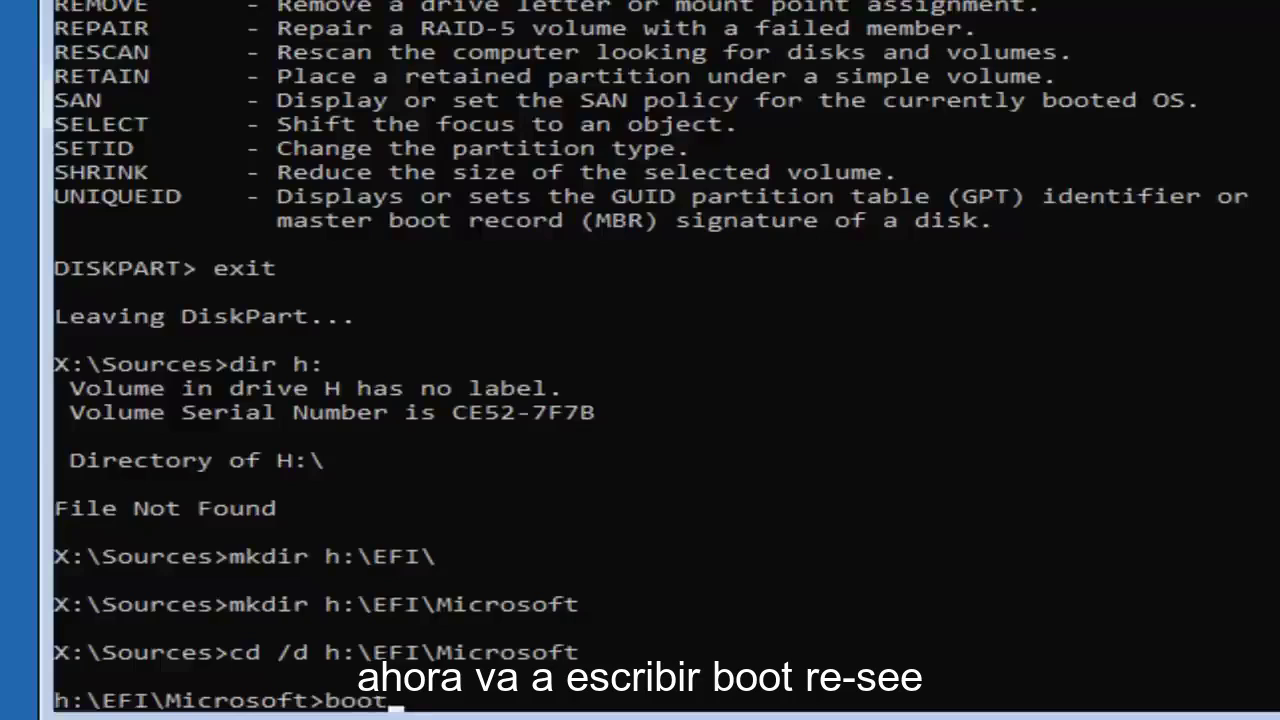
text(rec)
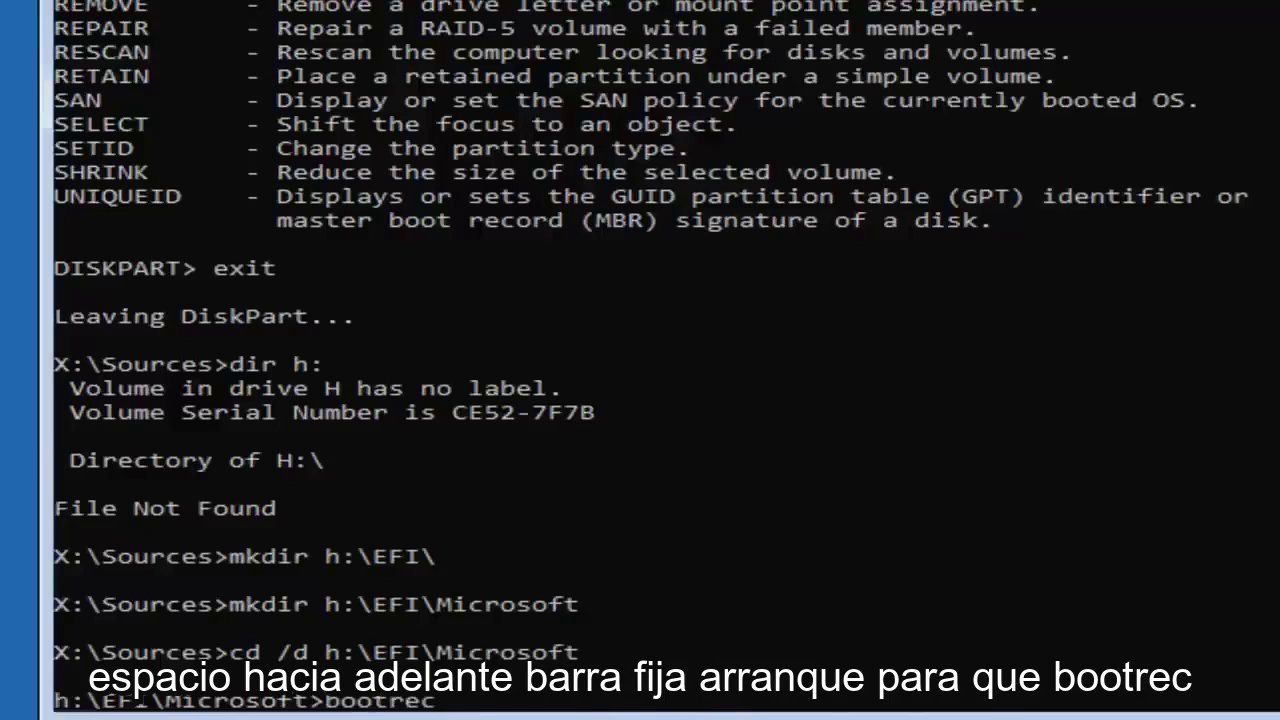
text( /fixboot)
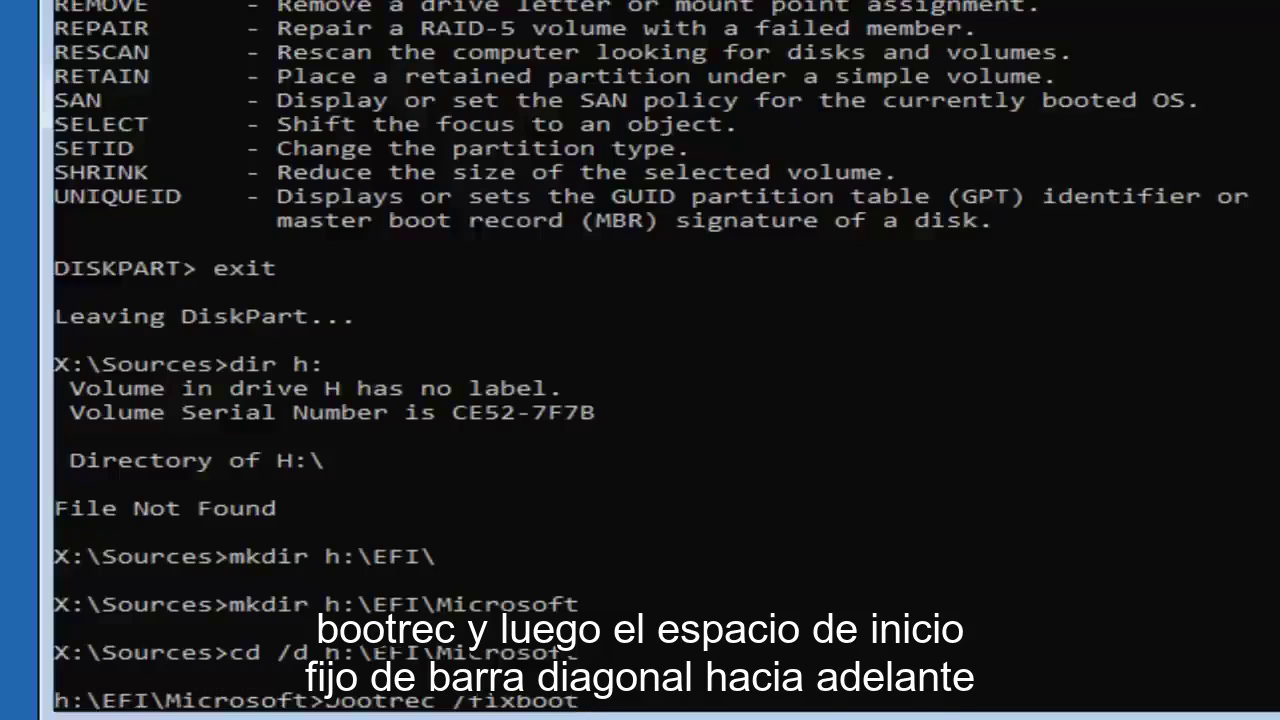
key(Return)
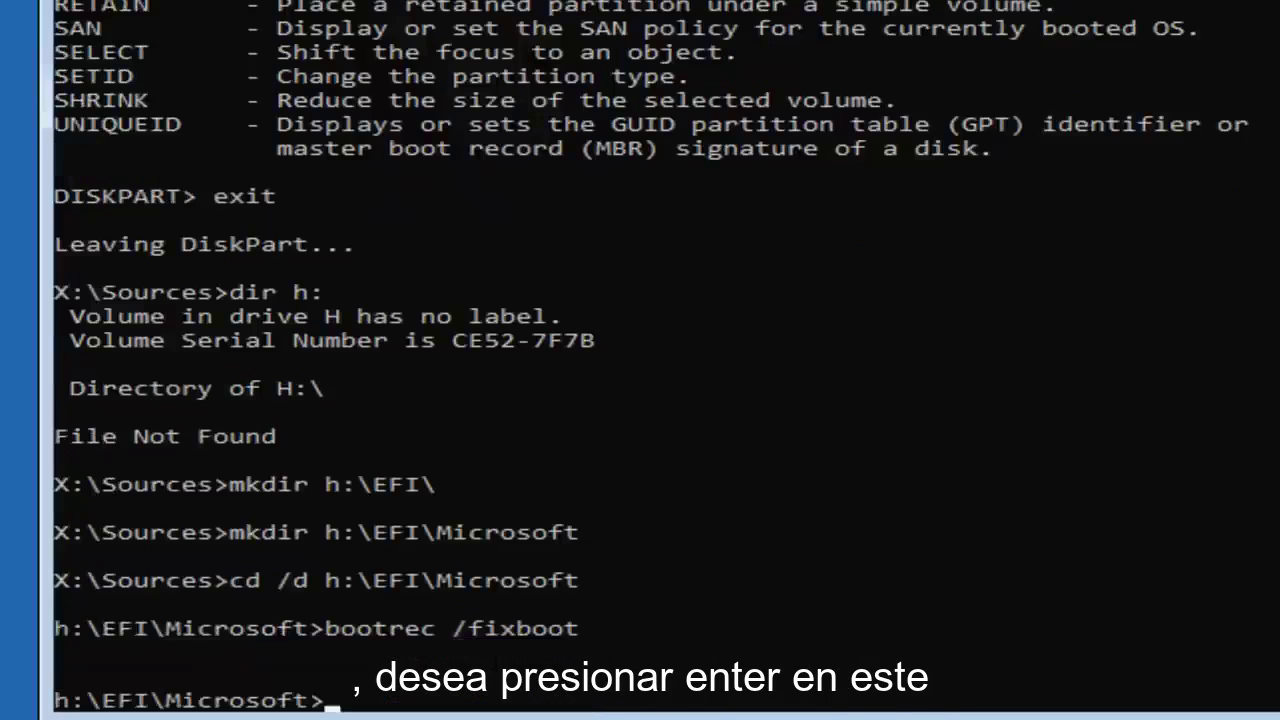
Copy the Windows boot files to drive H for all firmware types with bcdboot c:\Windows /l en-us /s h: /f ALL
text(bcd)
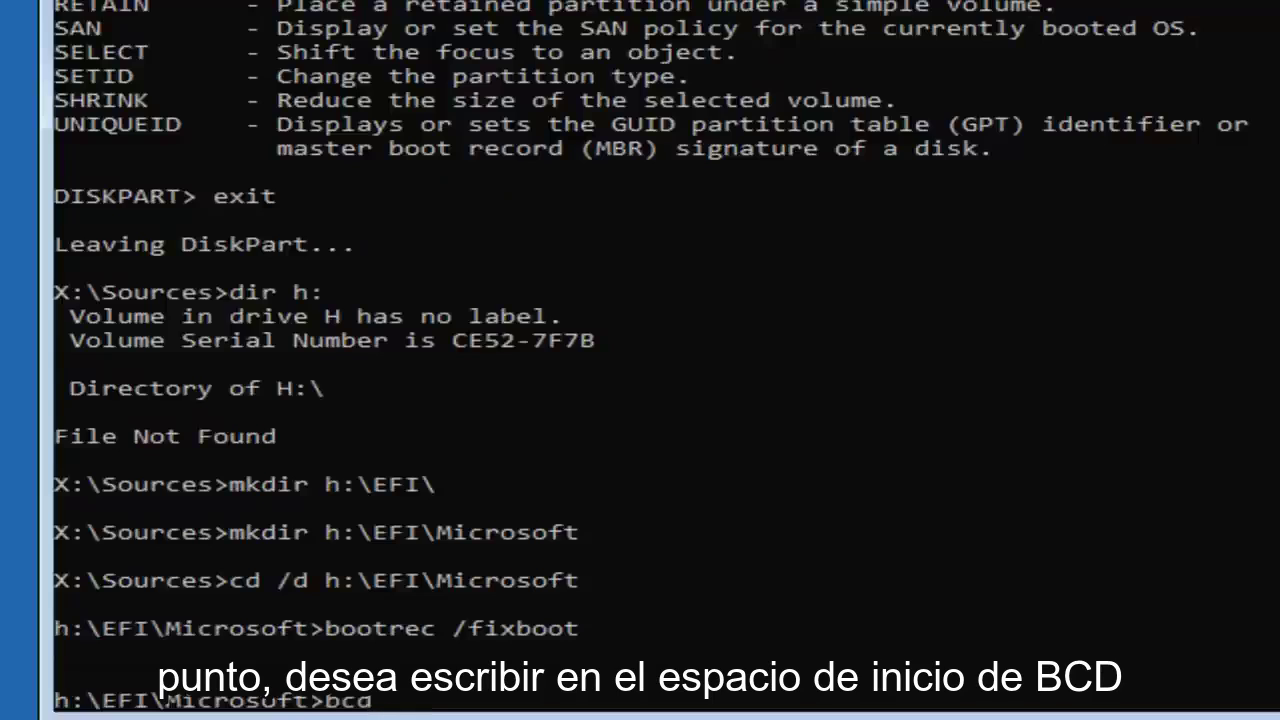
text(boot)
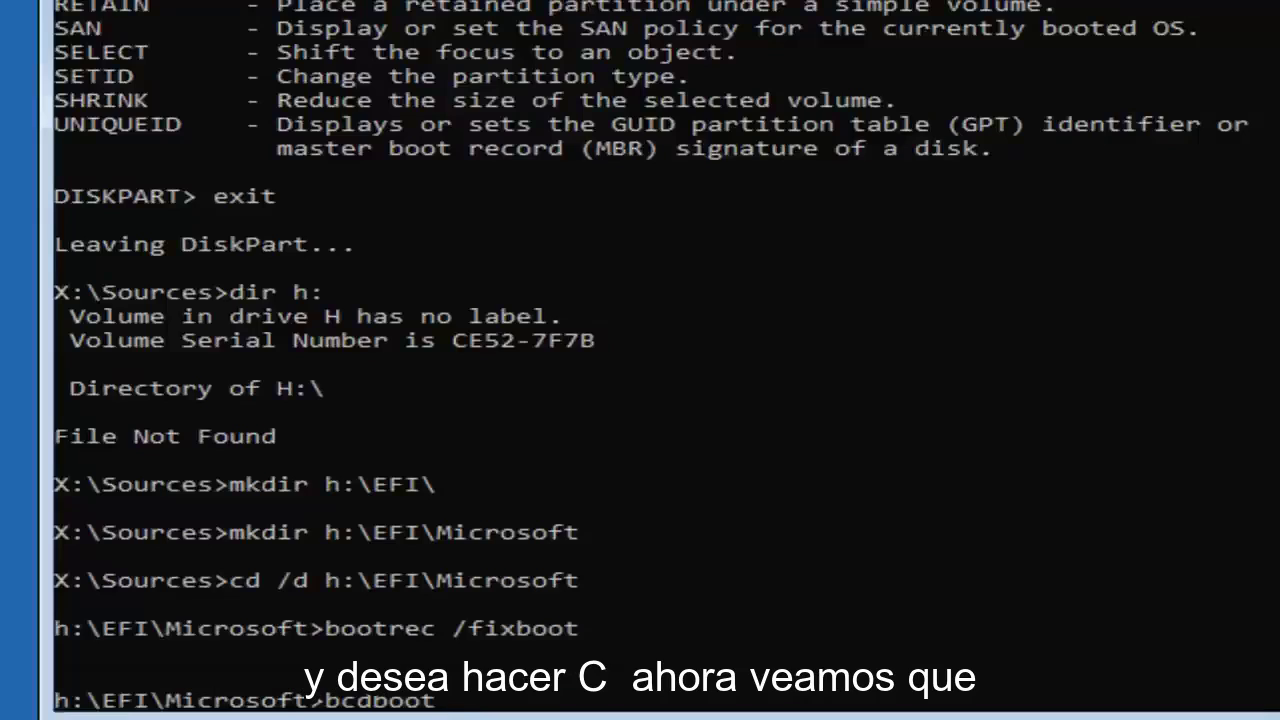
text( c)
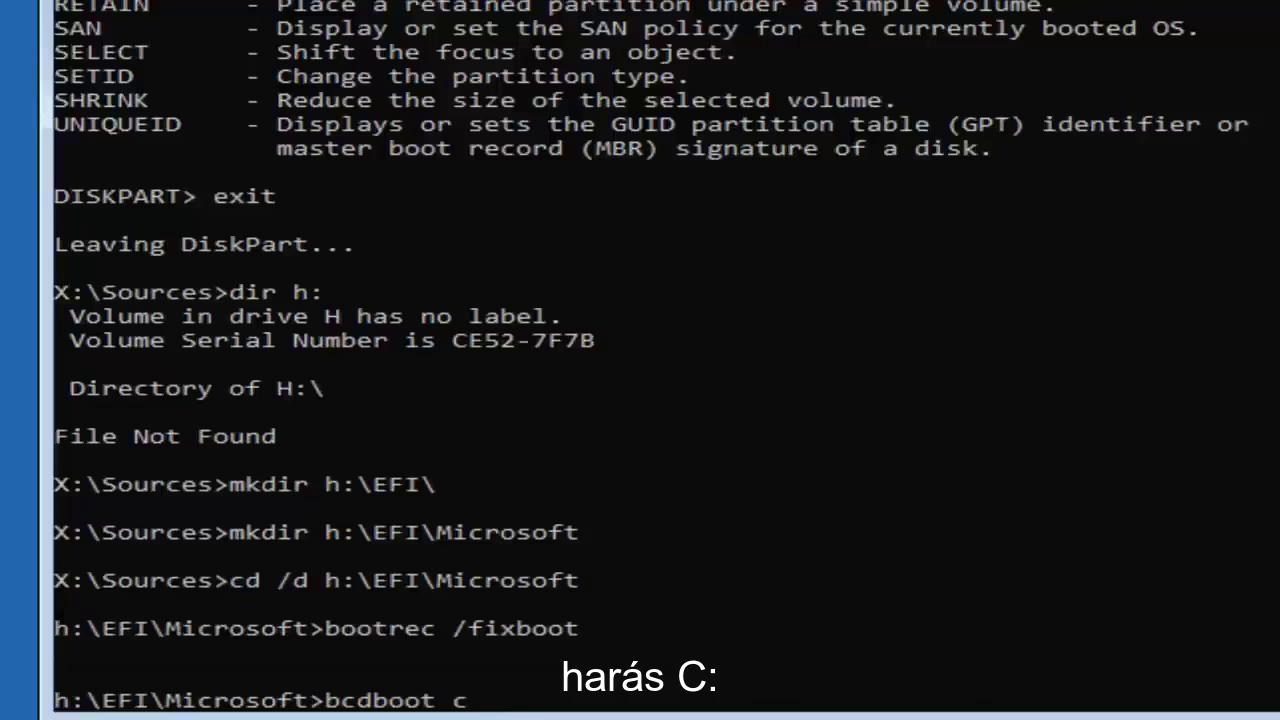
text(:)
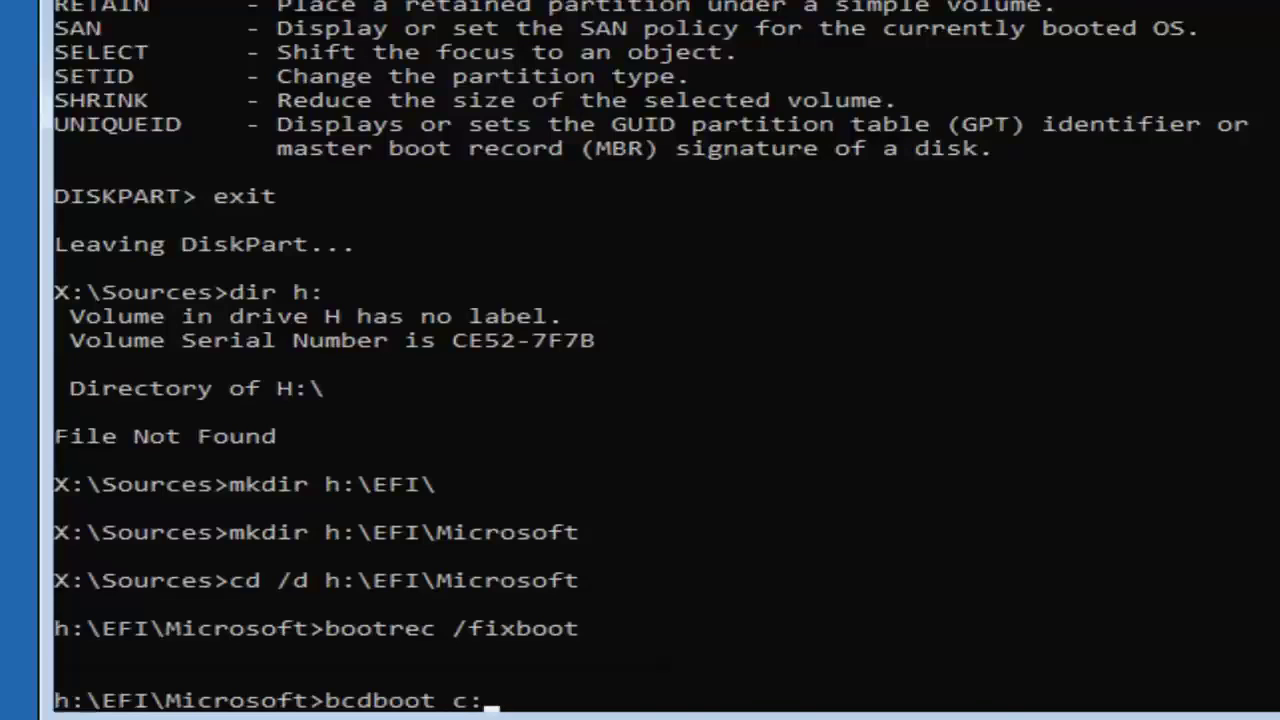
text(\)
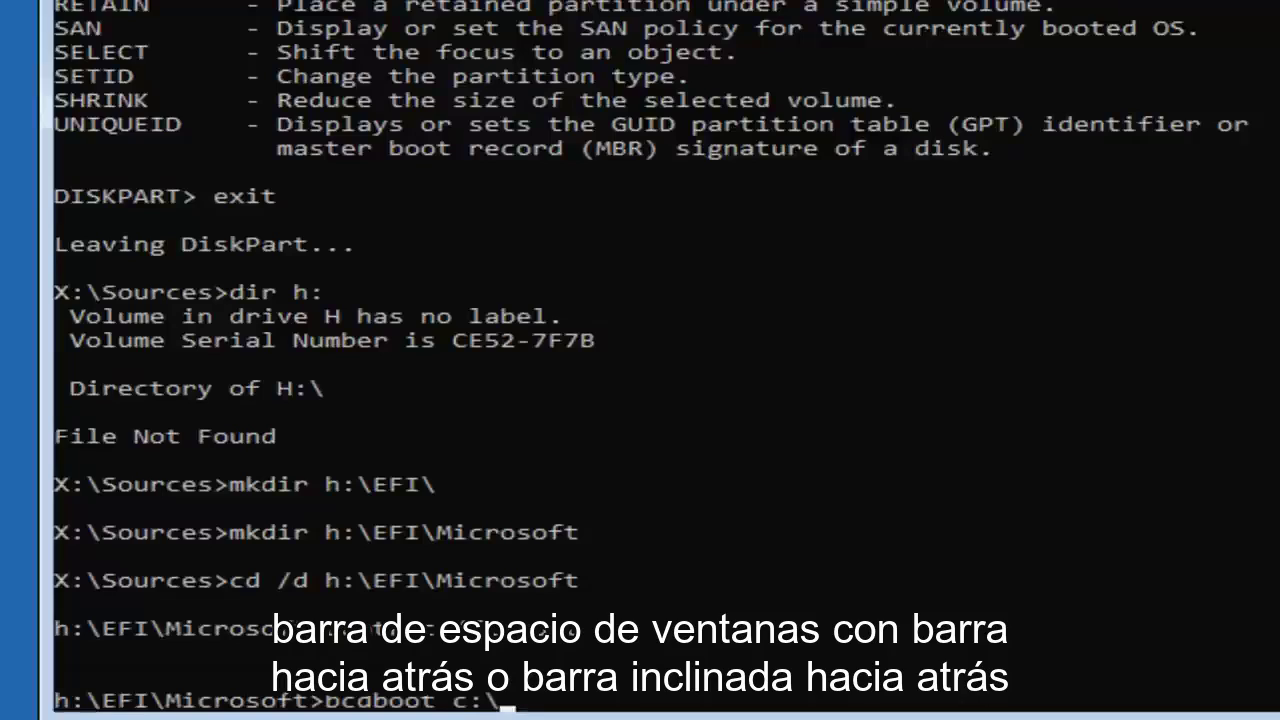
text(Windws)
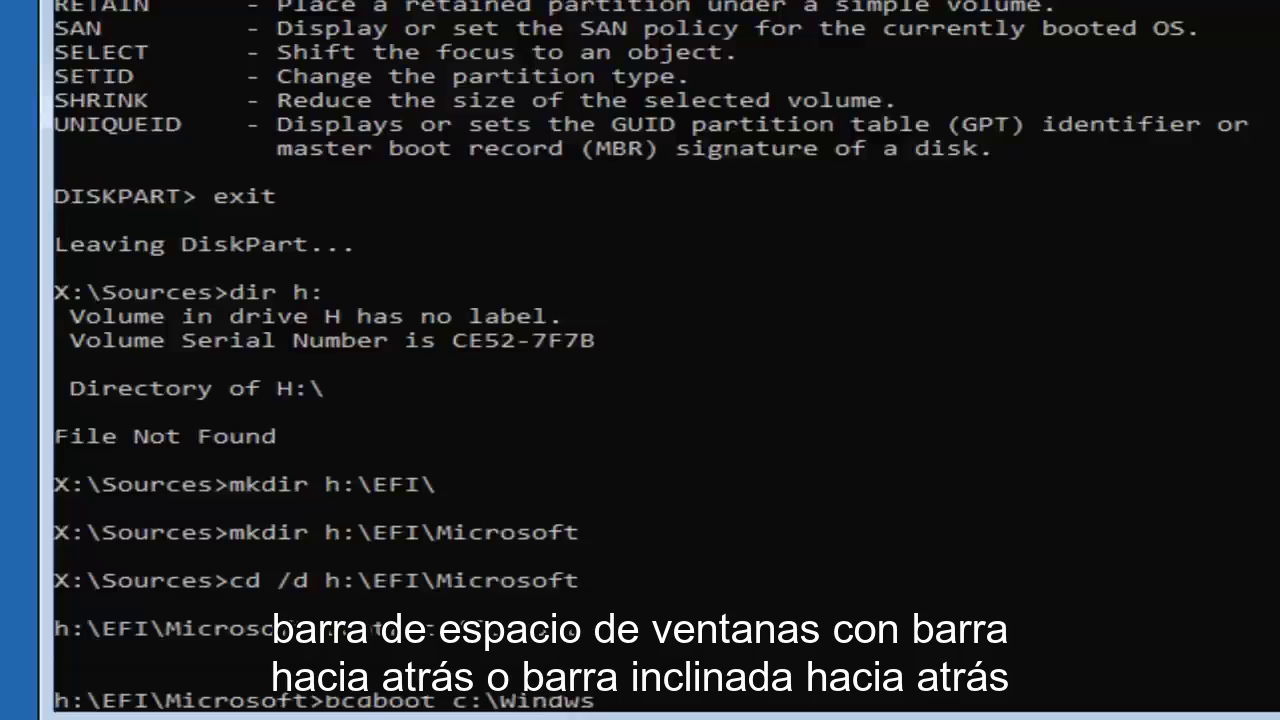
key(BackSpace)
key(BackSpace)
text(ows)
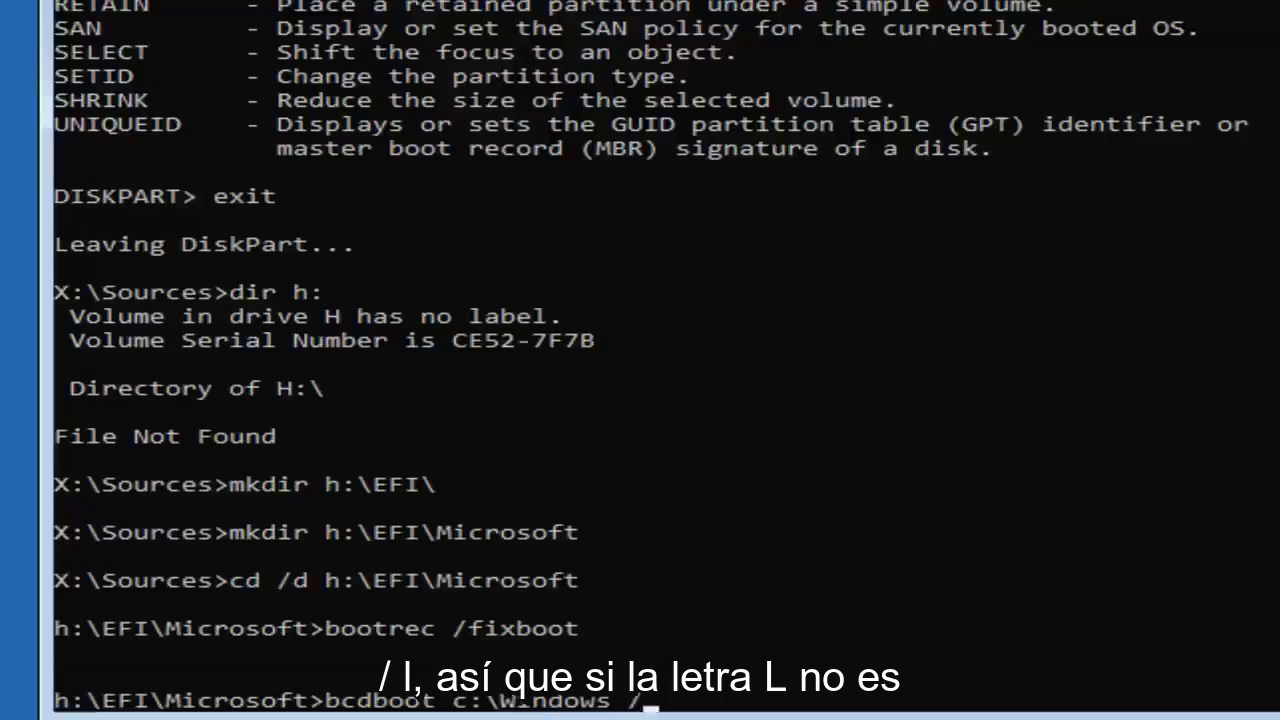
text( /l)
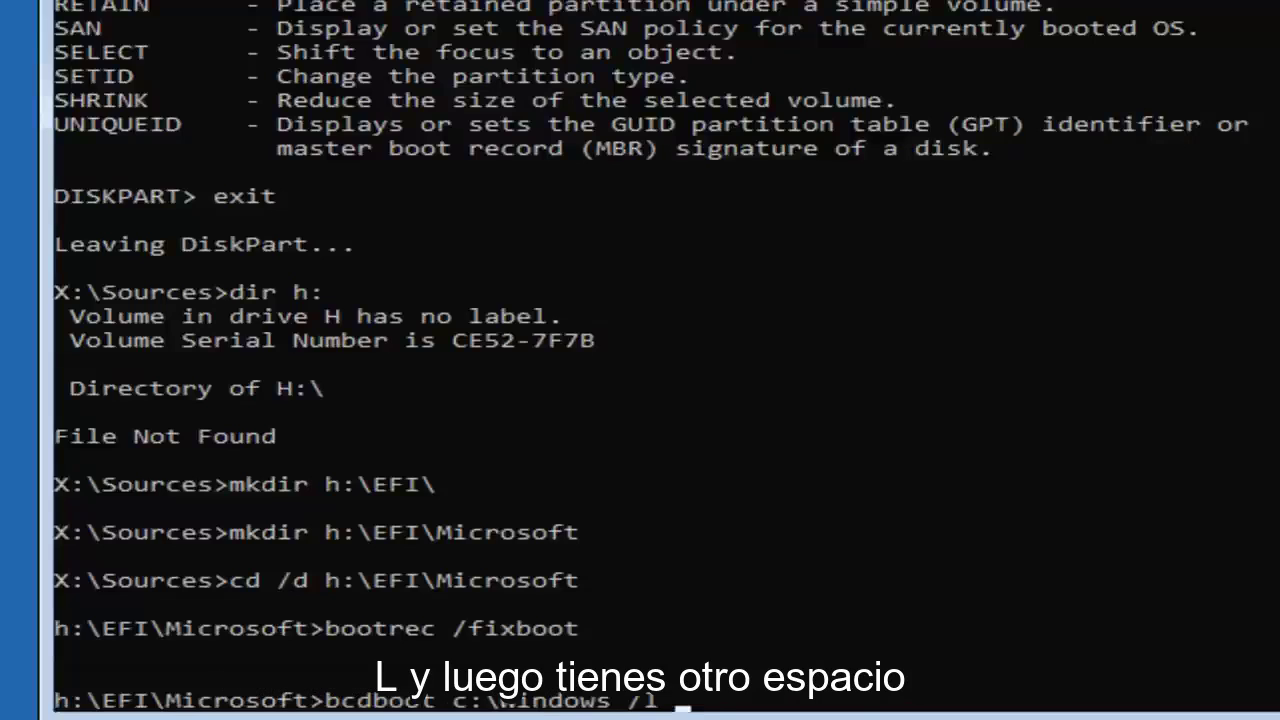
text(es)
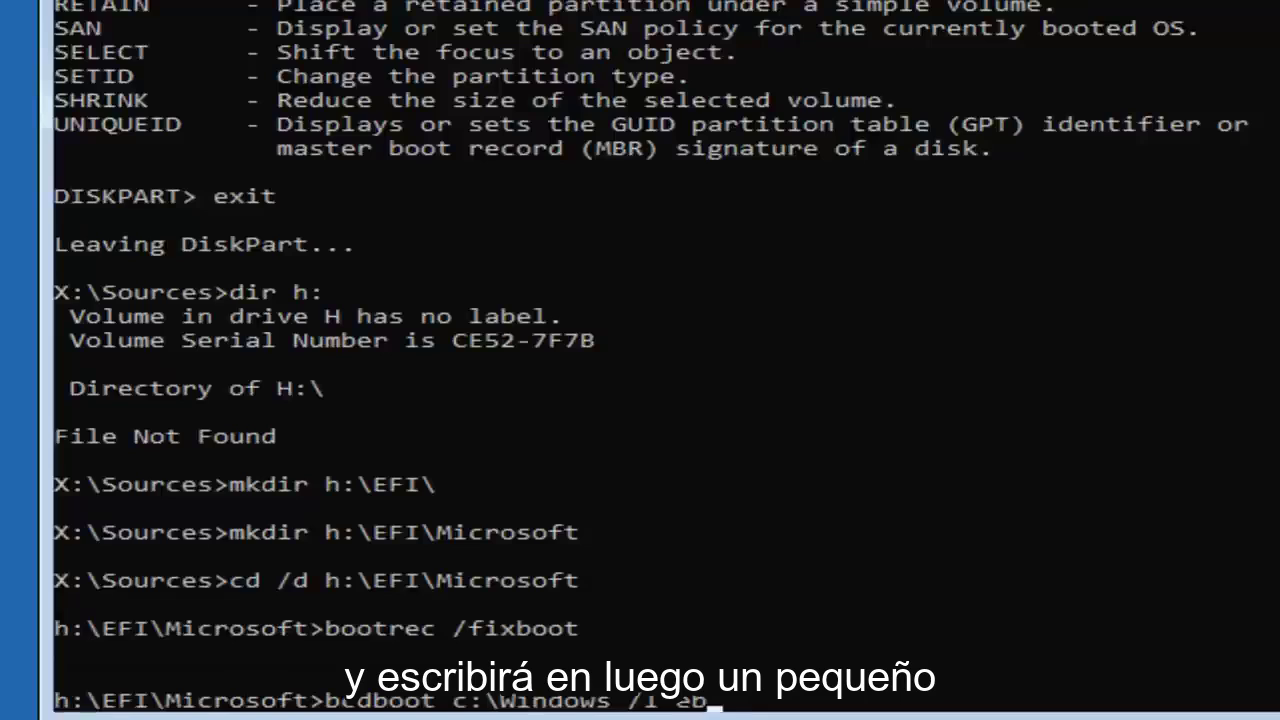
key(BackSpace)
text(n-us)
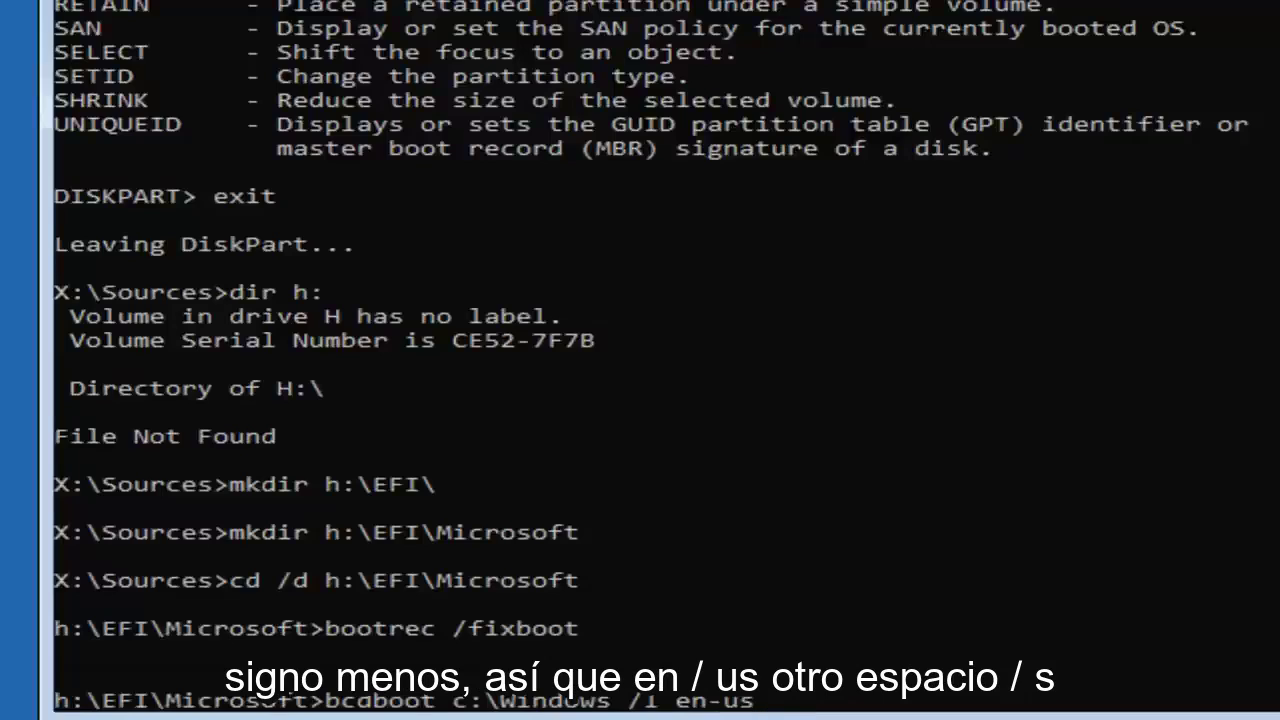
text( /s)
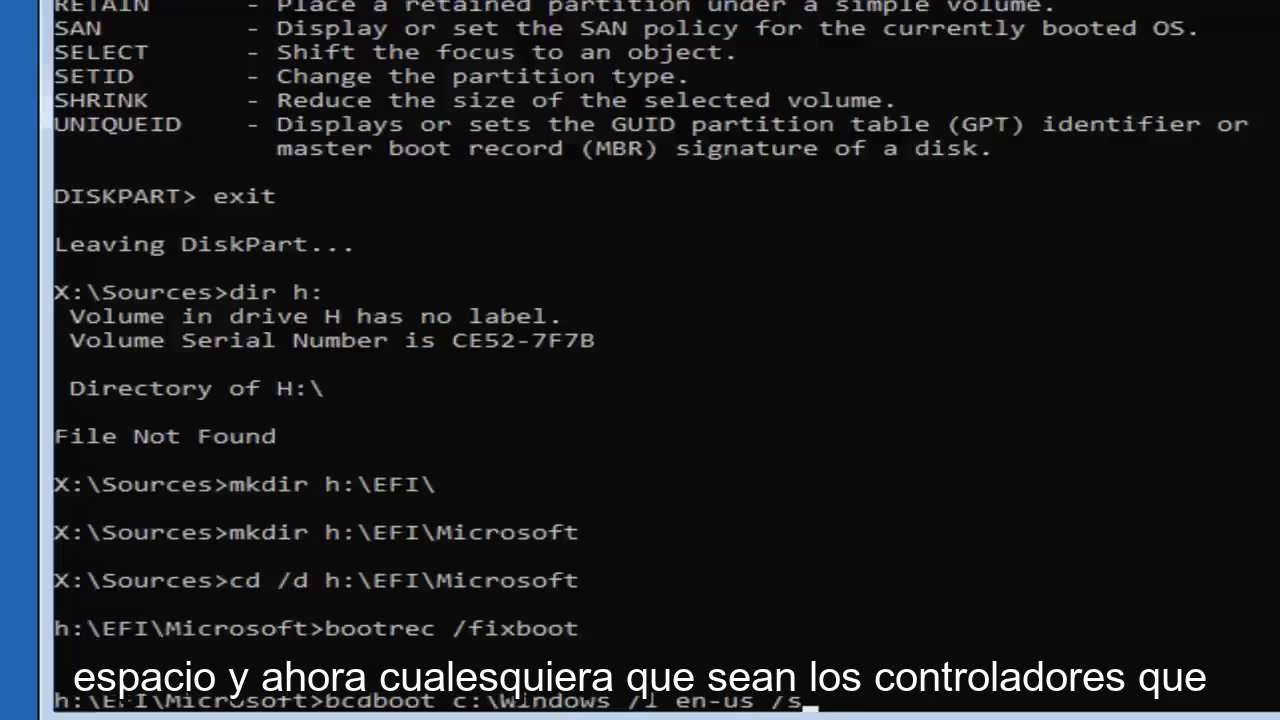
text( h:)
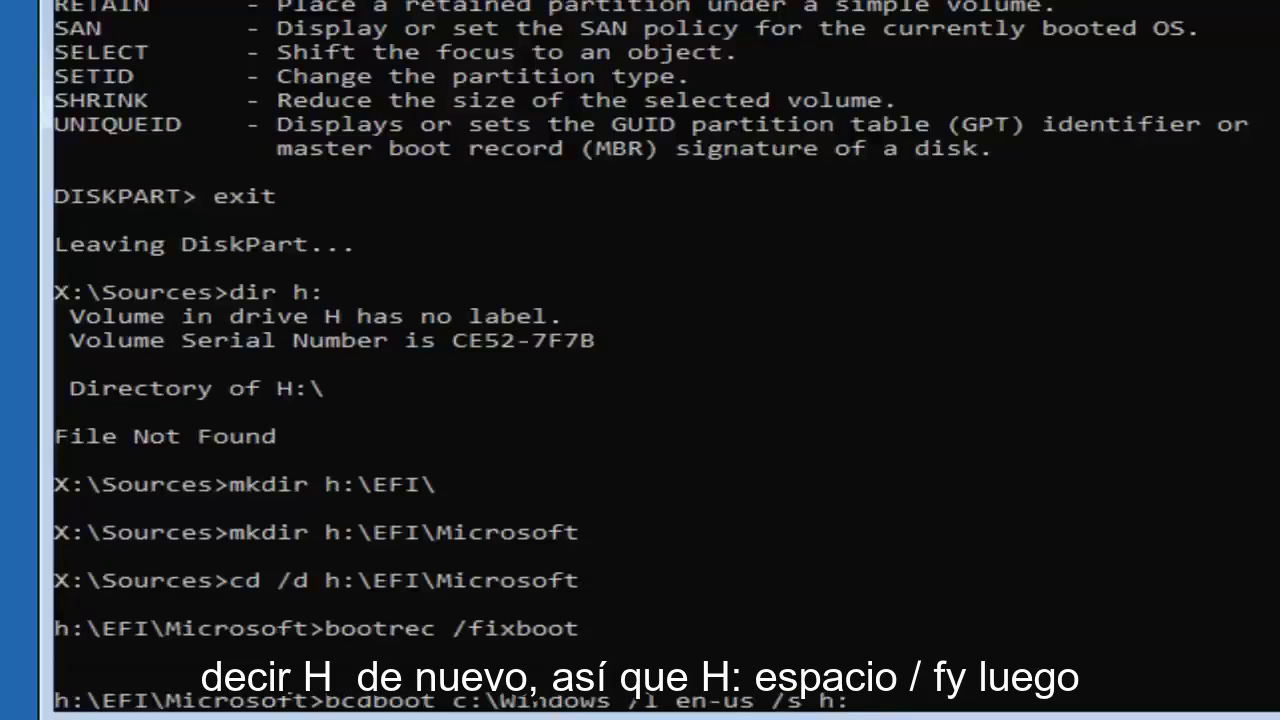
text(/f)
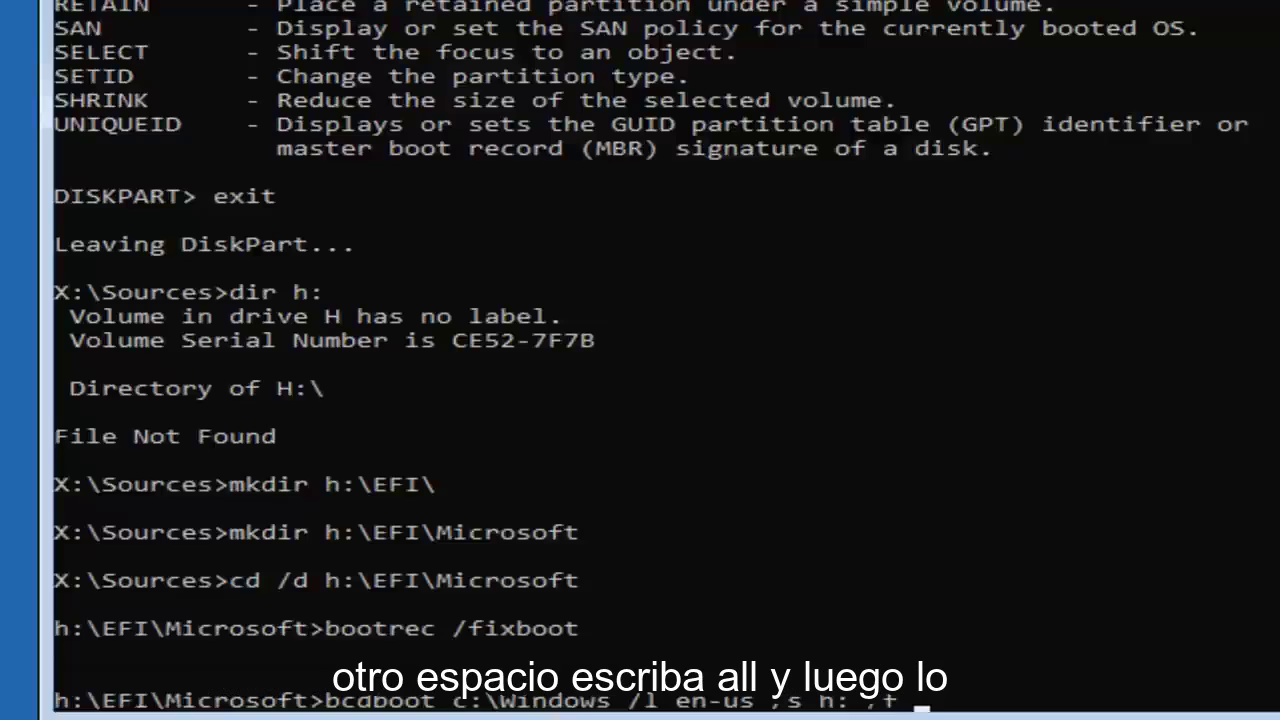
text( ALL)
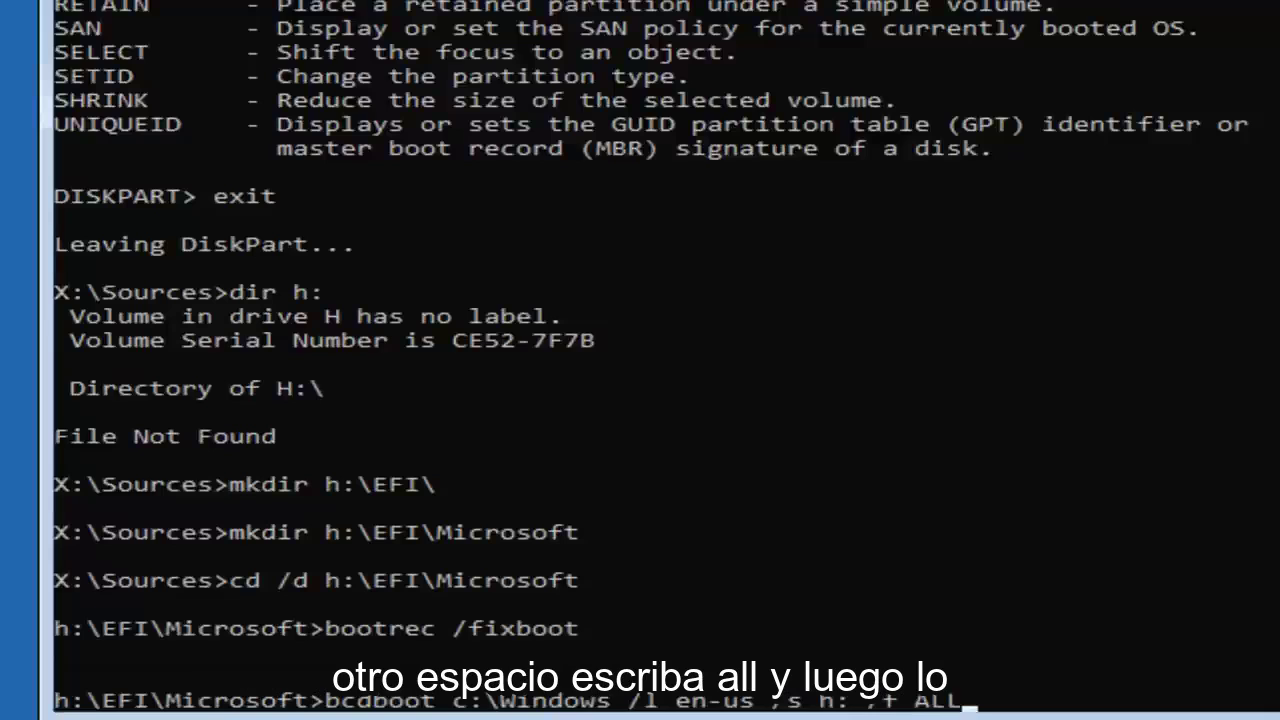
key(Return)
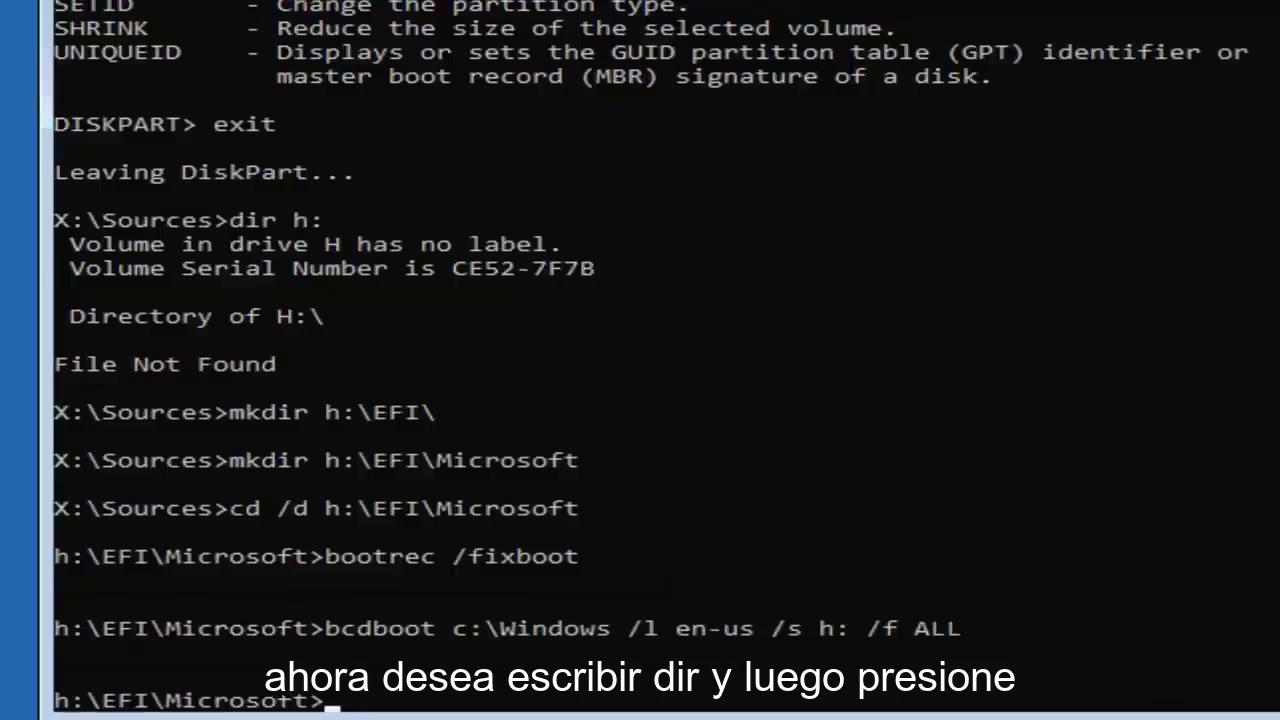
List the contents of the current Microsoft folder with dir, and query its Boot entry with dir Boot
text(dir)
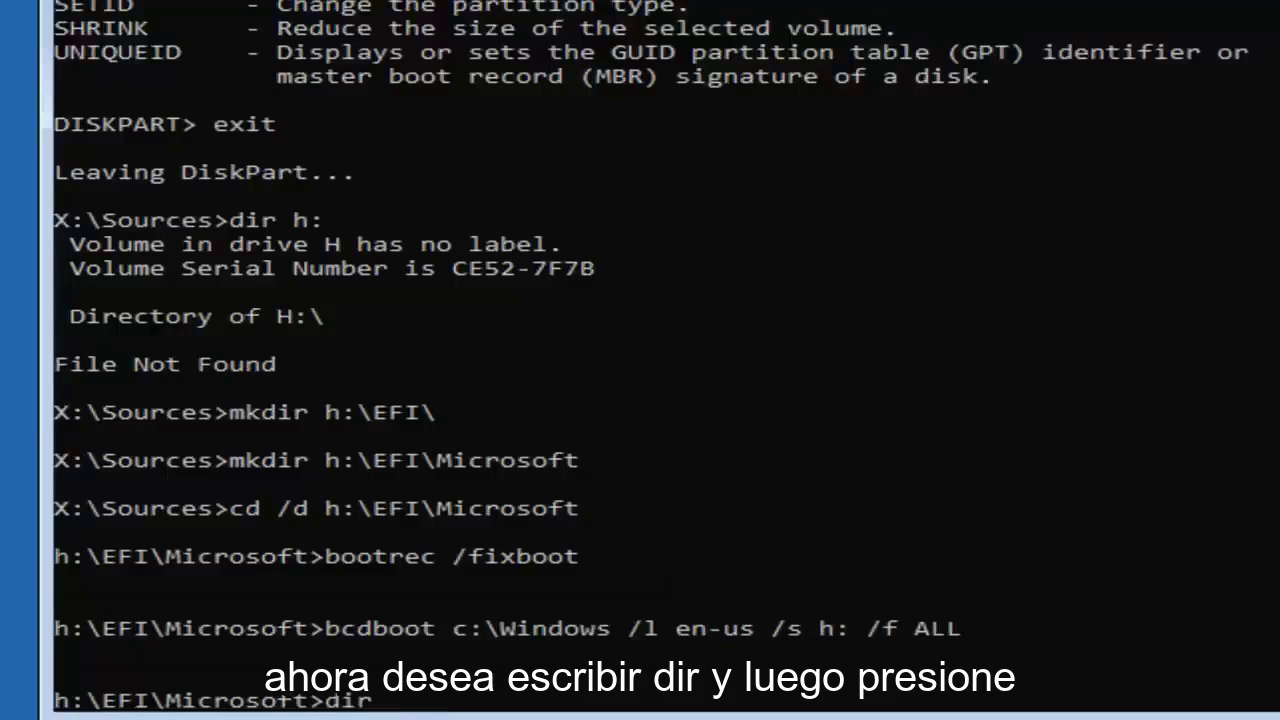
key(Return)
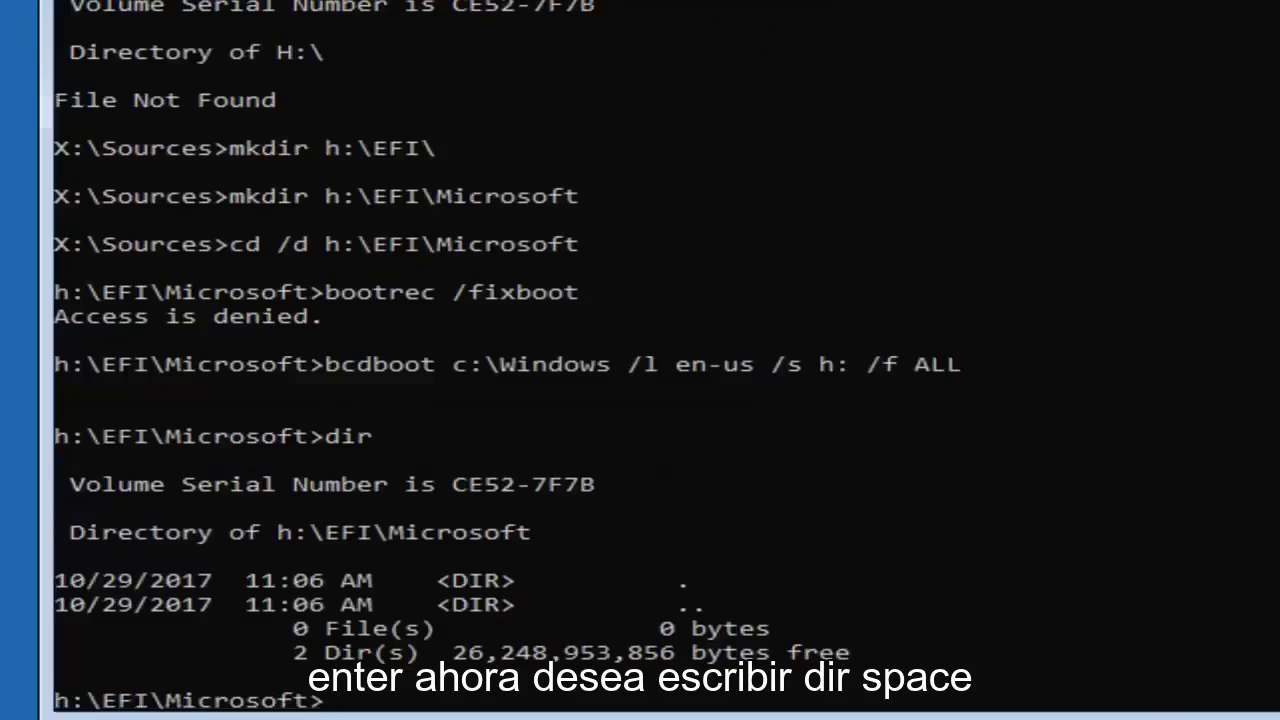
text(dir )
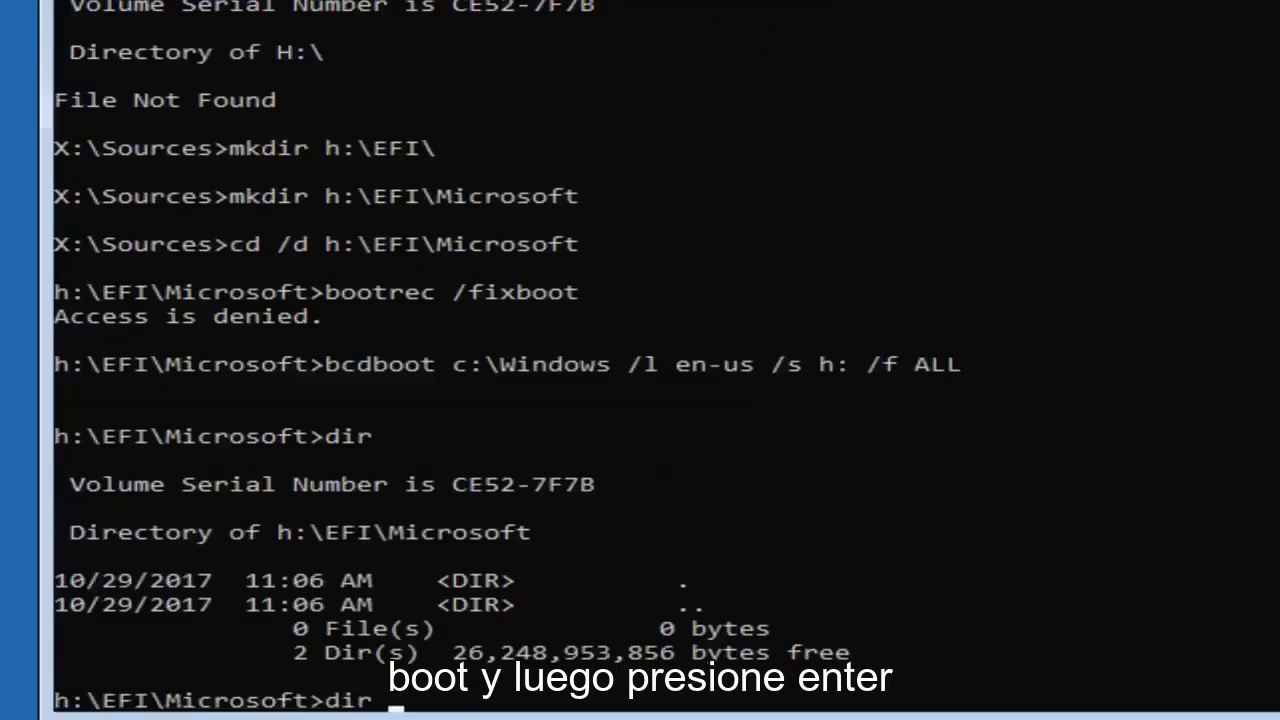
text(Boot)
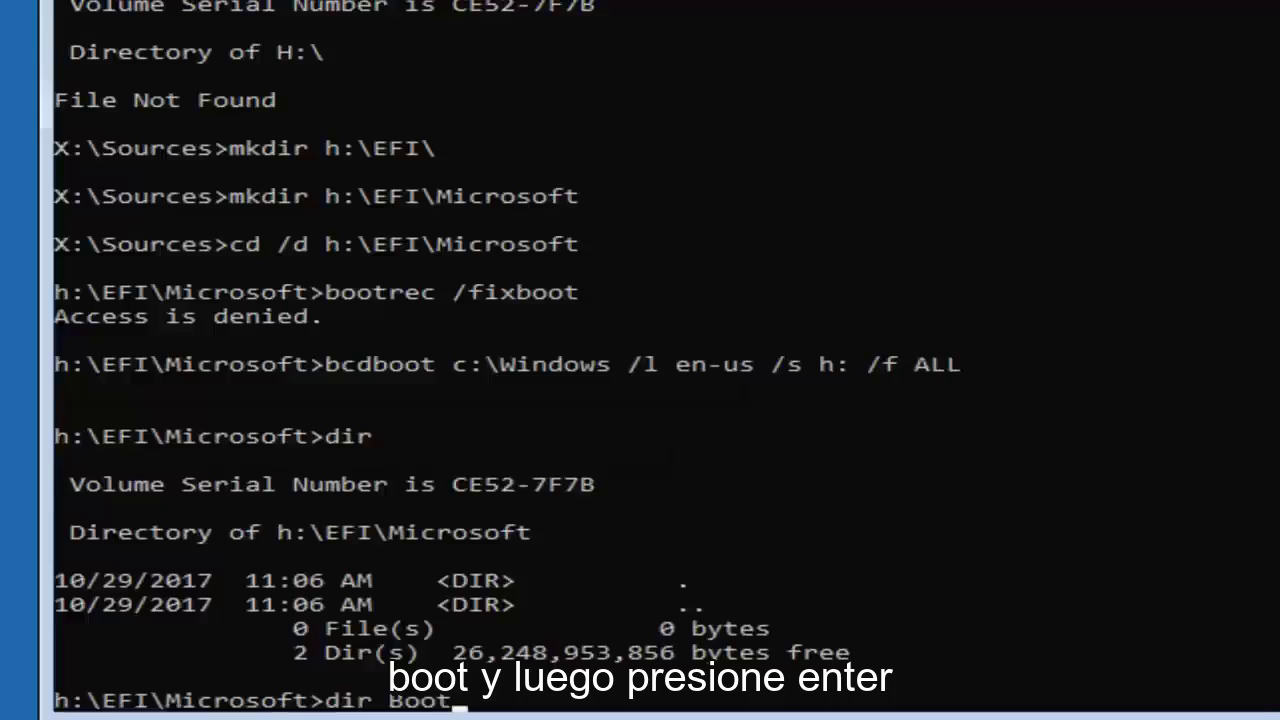
key(Return)
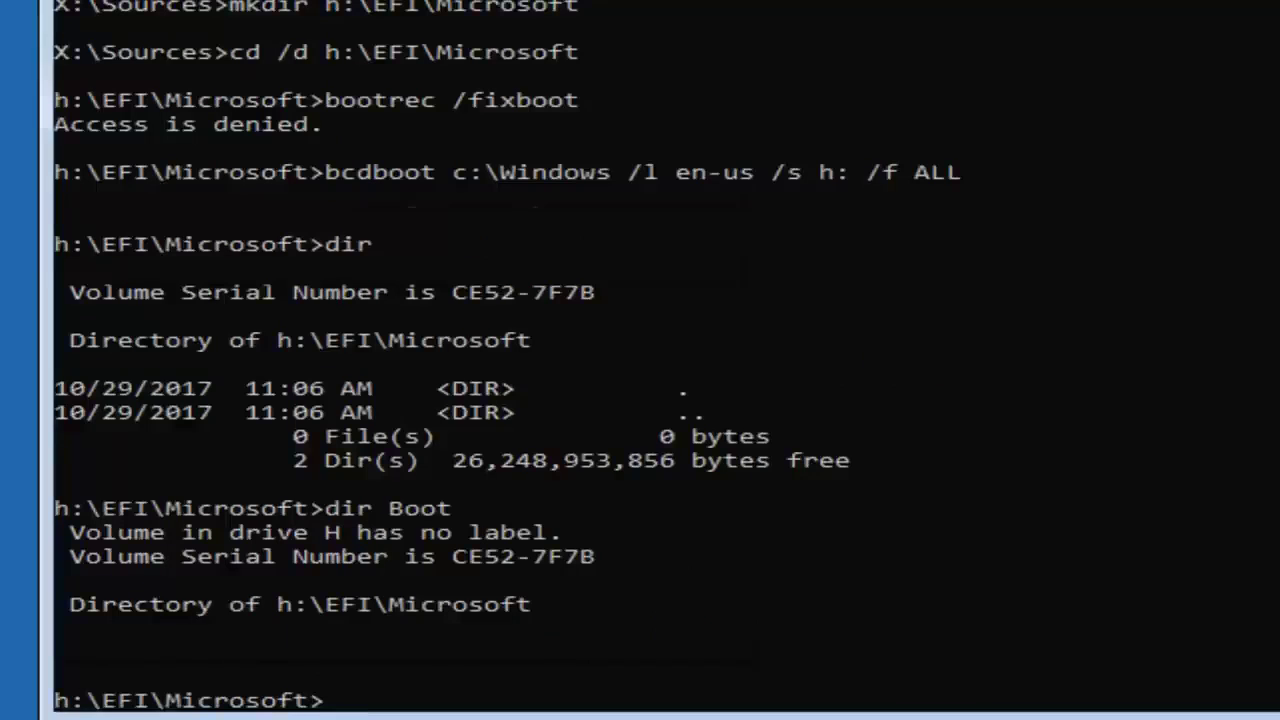
Close the Command Prompt with exit and choose to continue to Windows 10
text(exit)
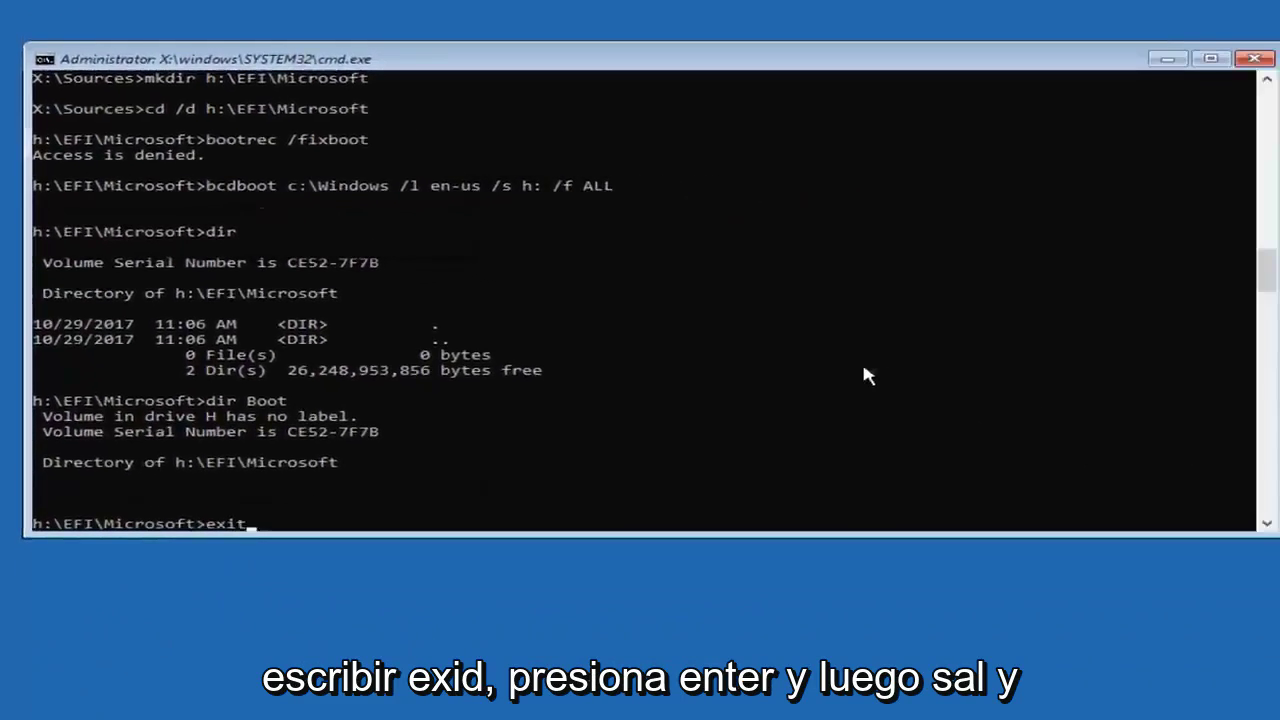
key(Return)
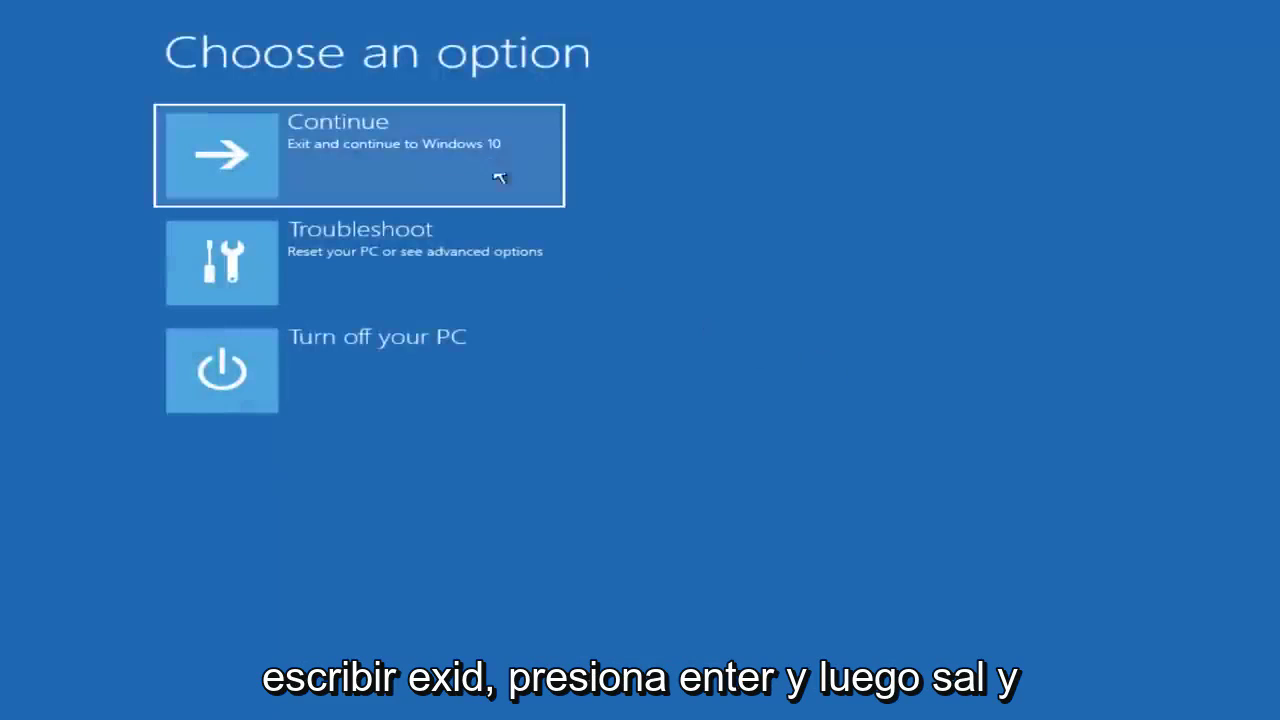
click(305, 150)
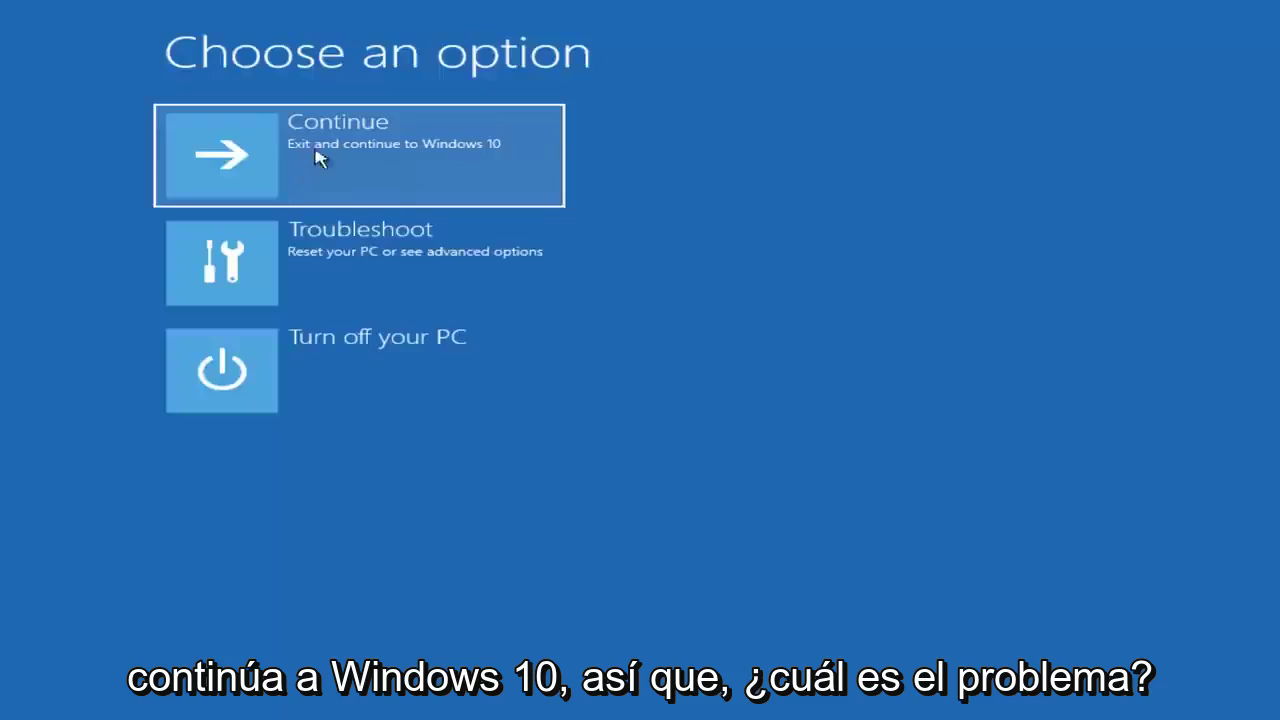